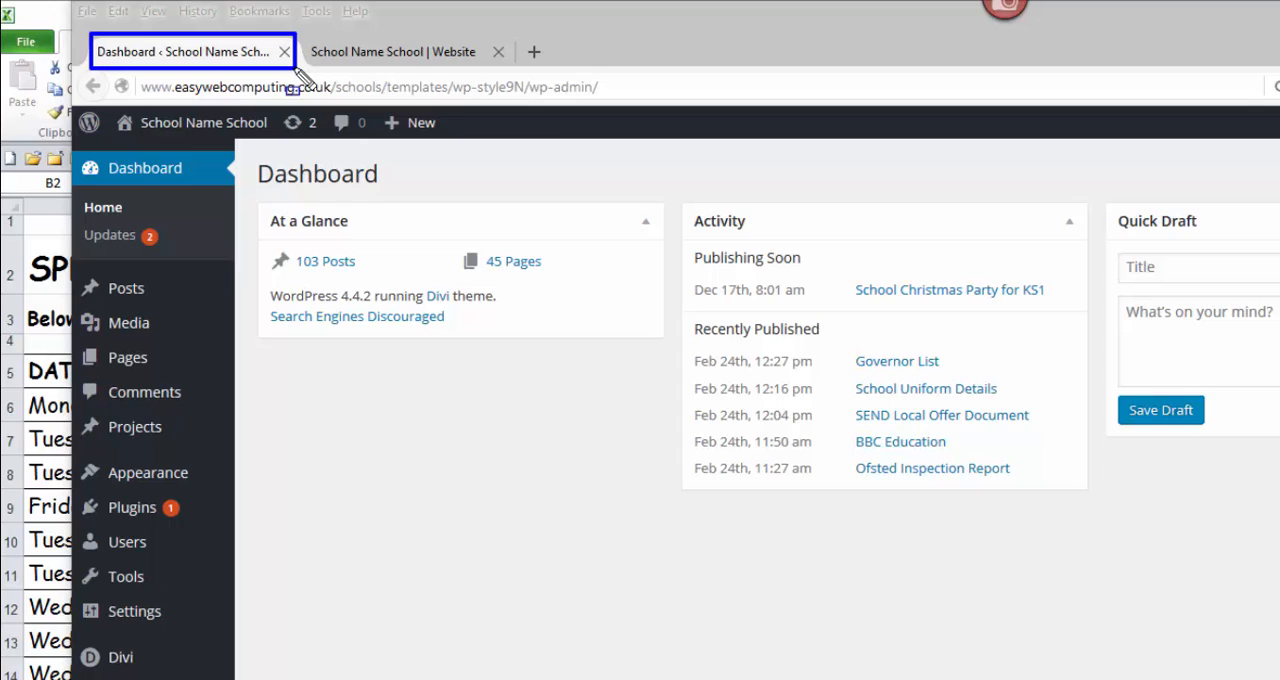
Step: View the school website's home page and examine the School Events Feed and its current notice
mouse_move(302, 30)
mouse_down()
mouse_move(390, 62)
mouse_move(510, 74)
mouse_up()
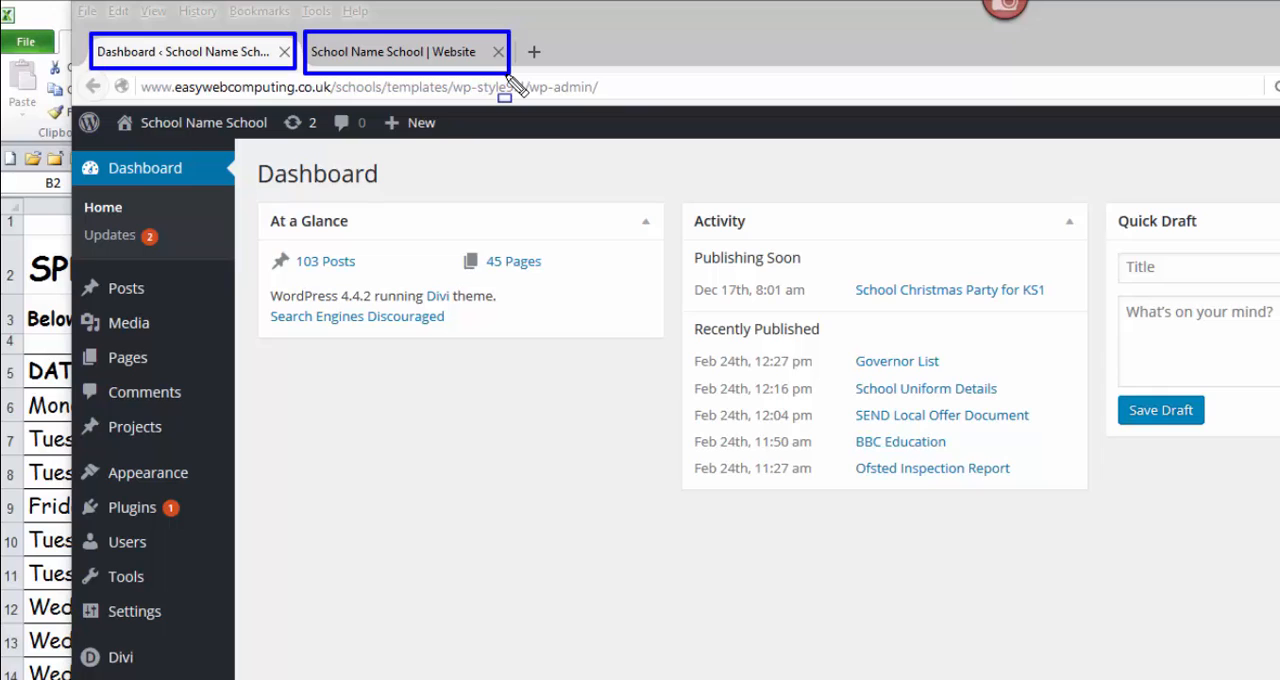
click(425, 60)
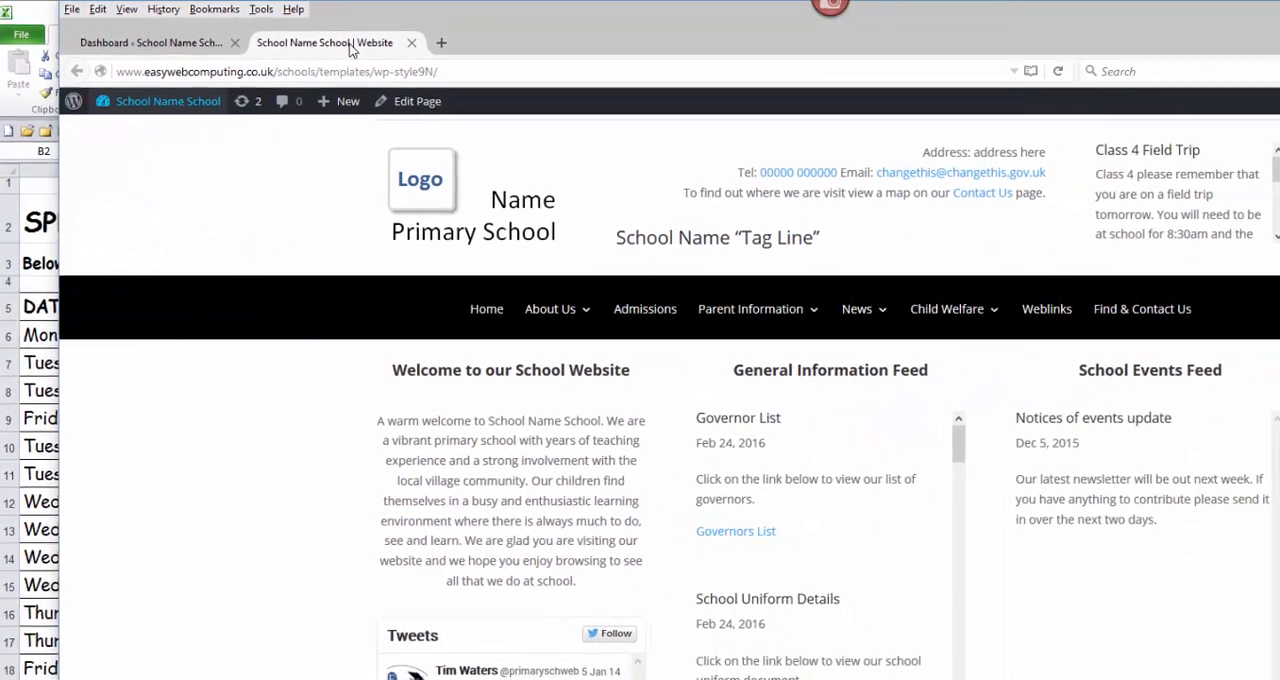
mouse_move(375, 128)
mouse_down()
mouse_move(1197, 540)
mouse_move(1279, 679)
mouse_up()
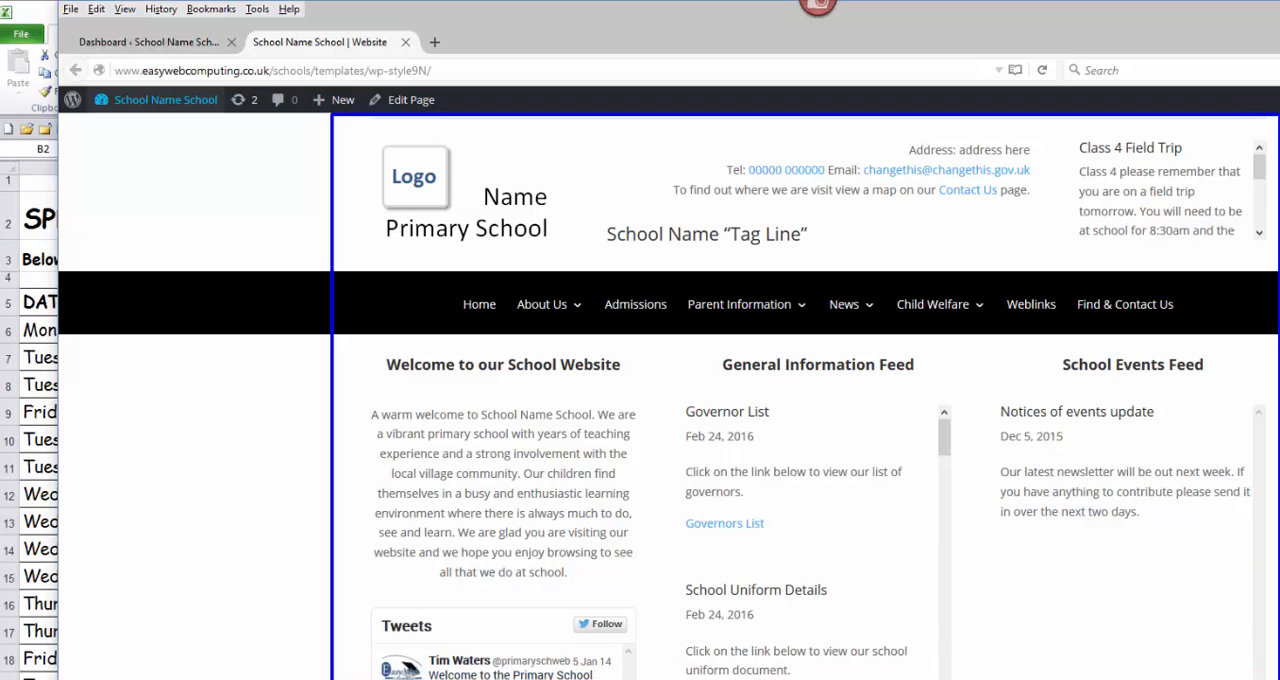
key(Escape)
drag(1053, 343, 1211, 388)
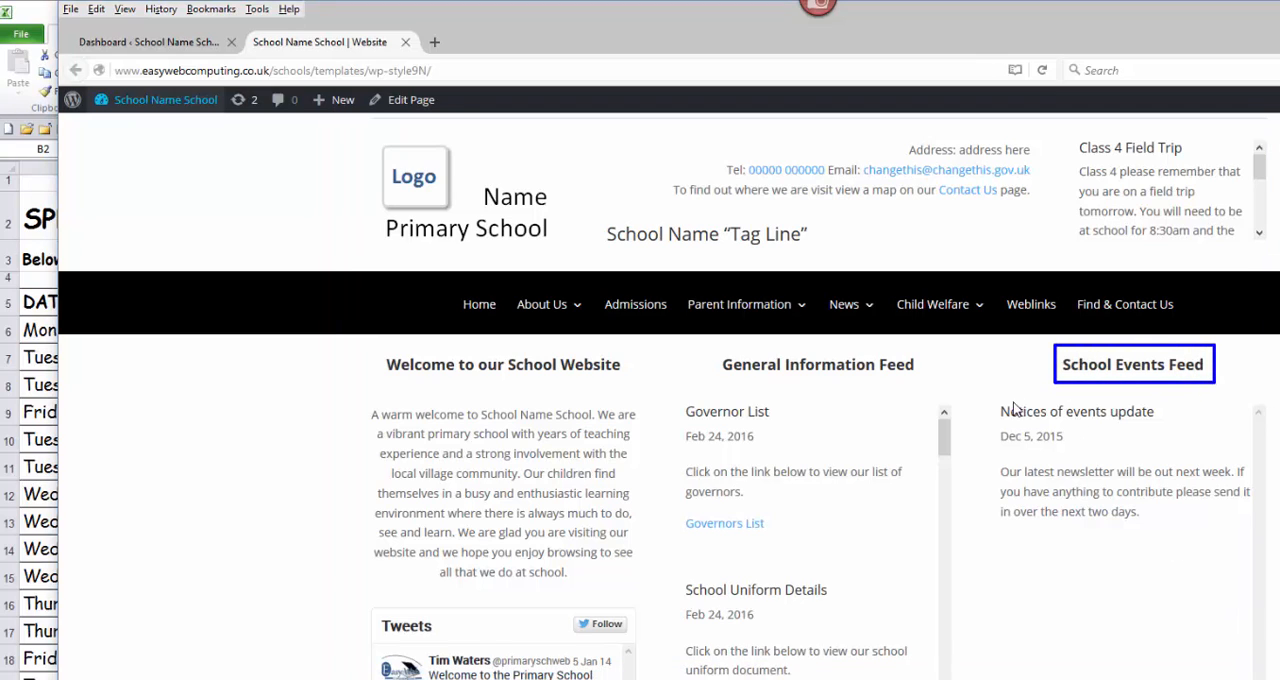
drag(992, 398, 1257, 538)
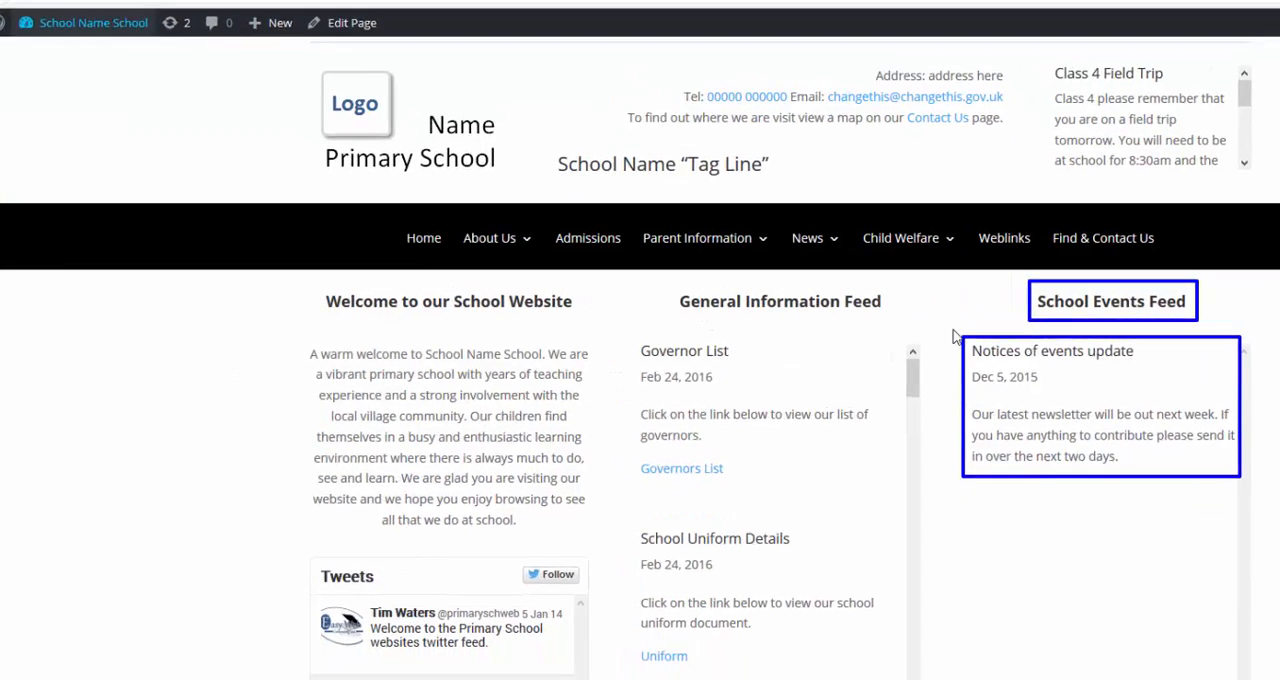
mouse_move(982, 388)
mouse_down()
mouse_move(1054, 410)
mouse_move(1209, 623)
mouse_move(1189, 577)
mouse_move(1208, 650)
mouse_up()
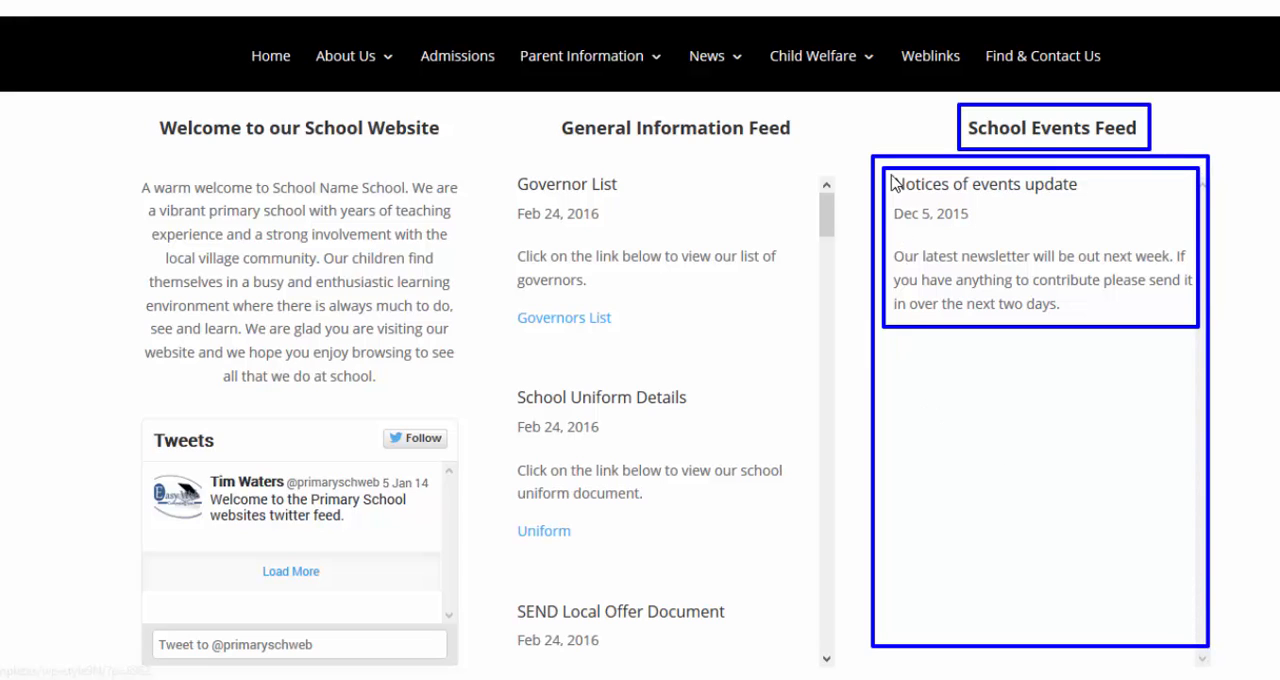
mouse_move(885, 173)
mouse_down()
mouse_move(994, 280)
mouse_move(1071, 543)
mouse_move(1173, 638)
mouse_up()
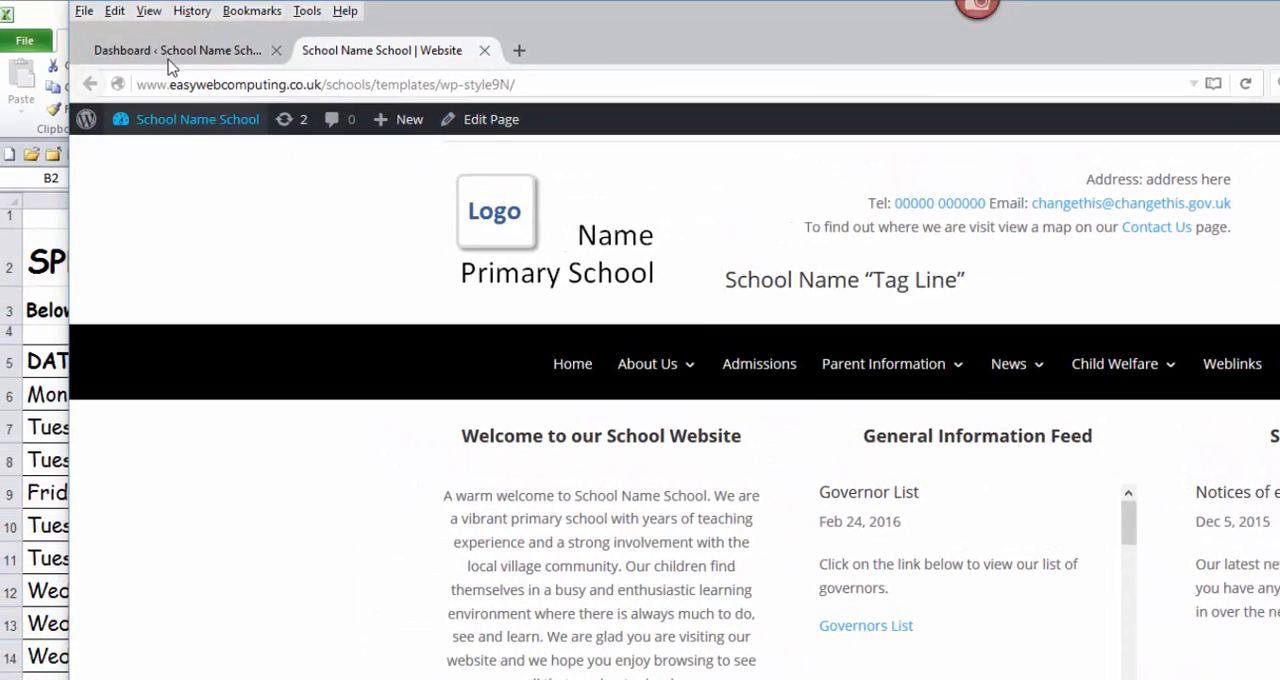
Step: Return to the WordPress dashboard and start a new post
click(168, 51)
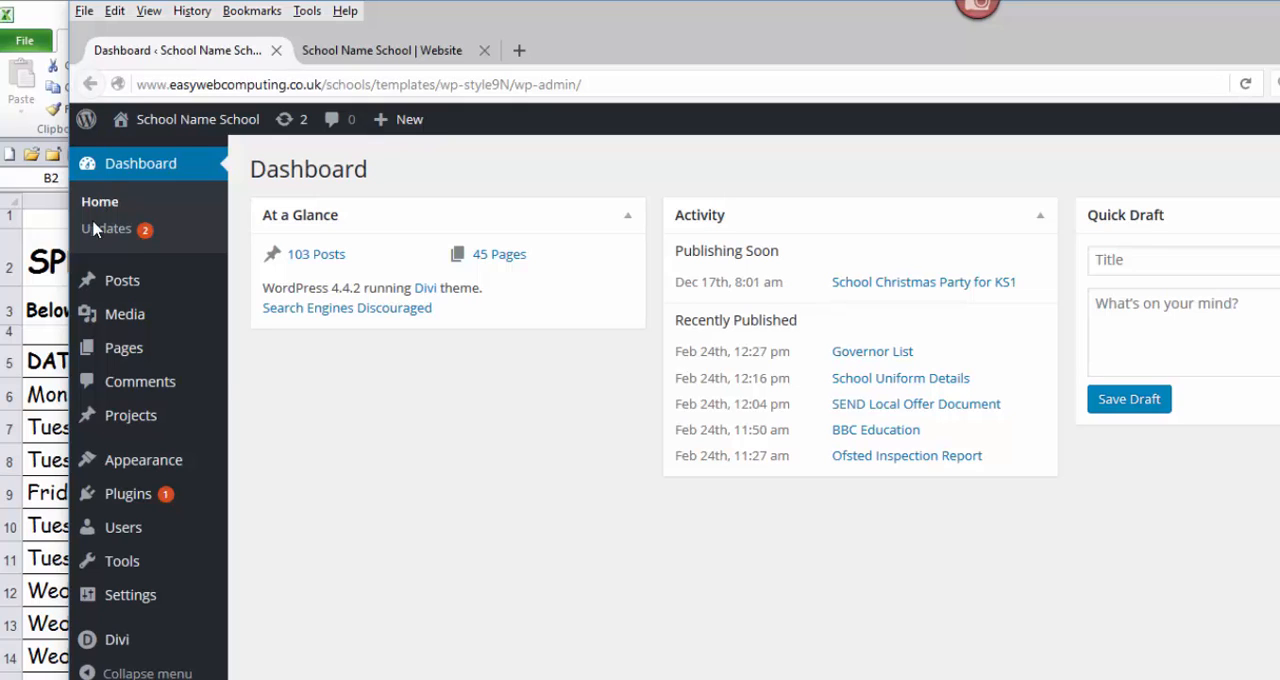
mouse_move(116, 281)
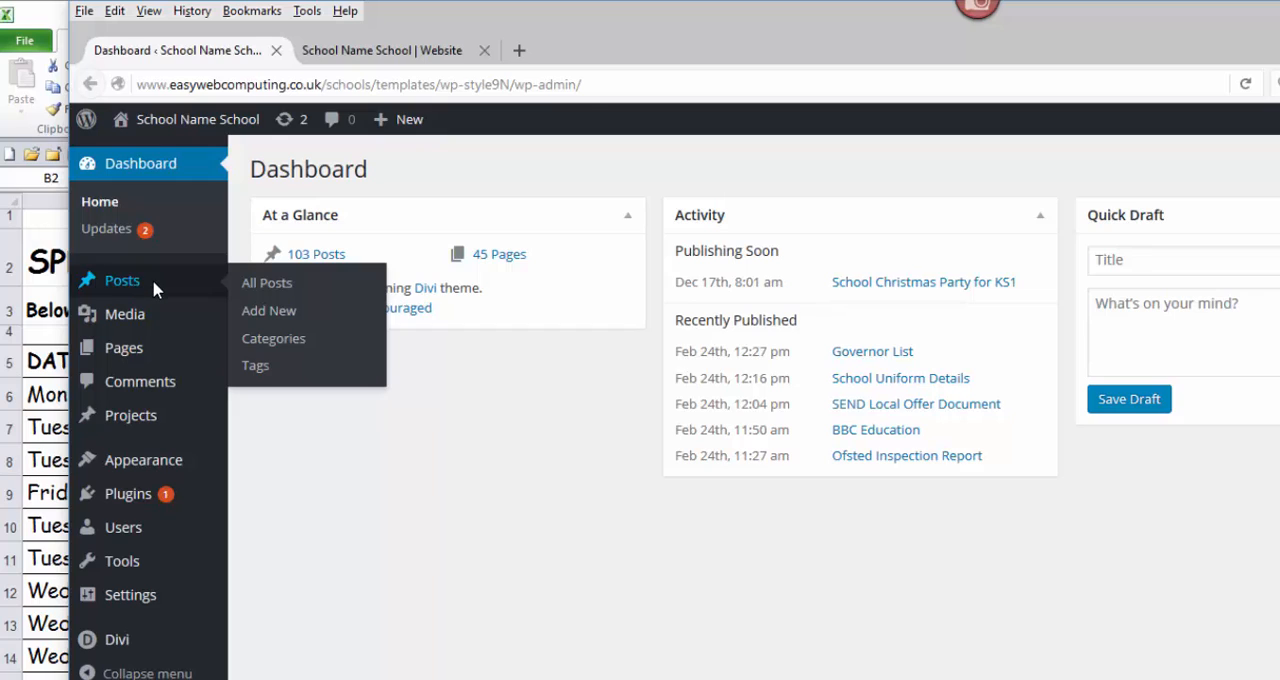
click(272, 312)
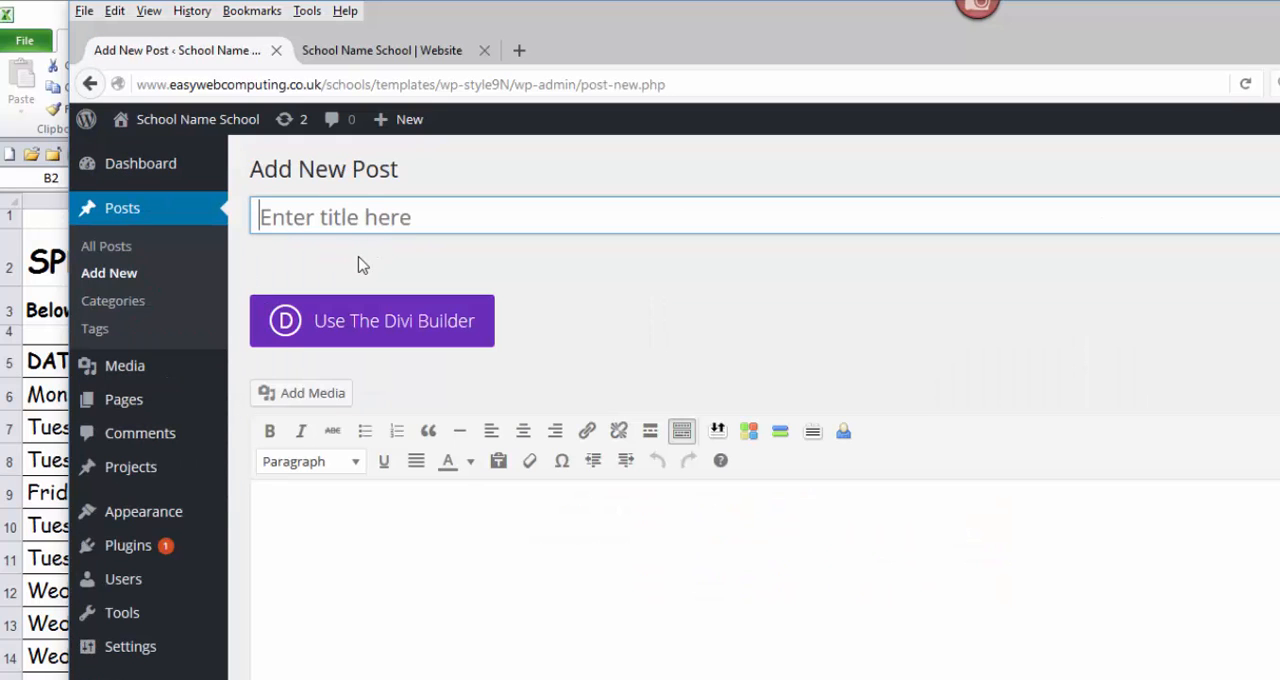
Step: Title the post "Notices of Events Spring Term 2016" and place the cursor in the empty post body
text(Noti)
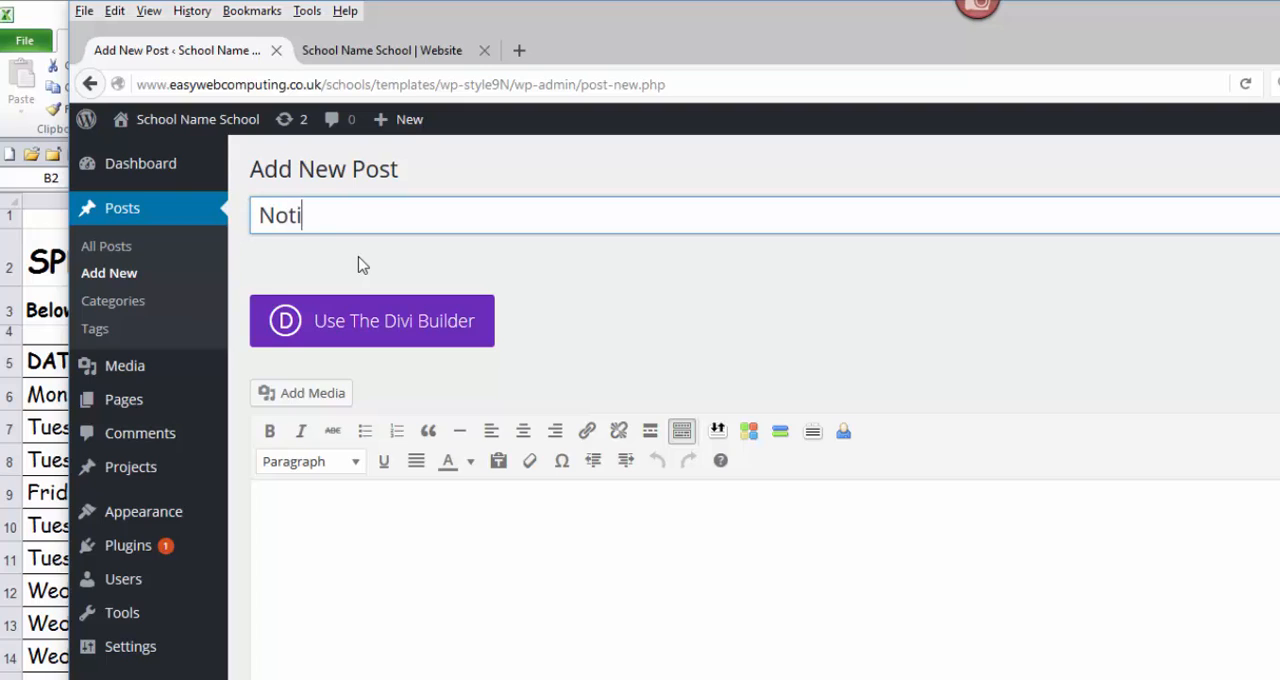
text(ces of Events S)
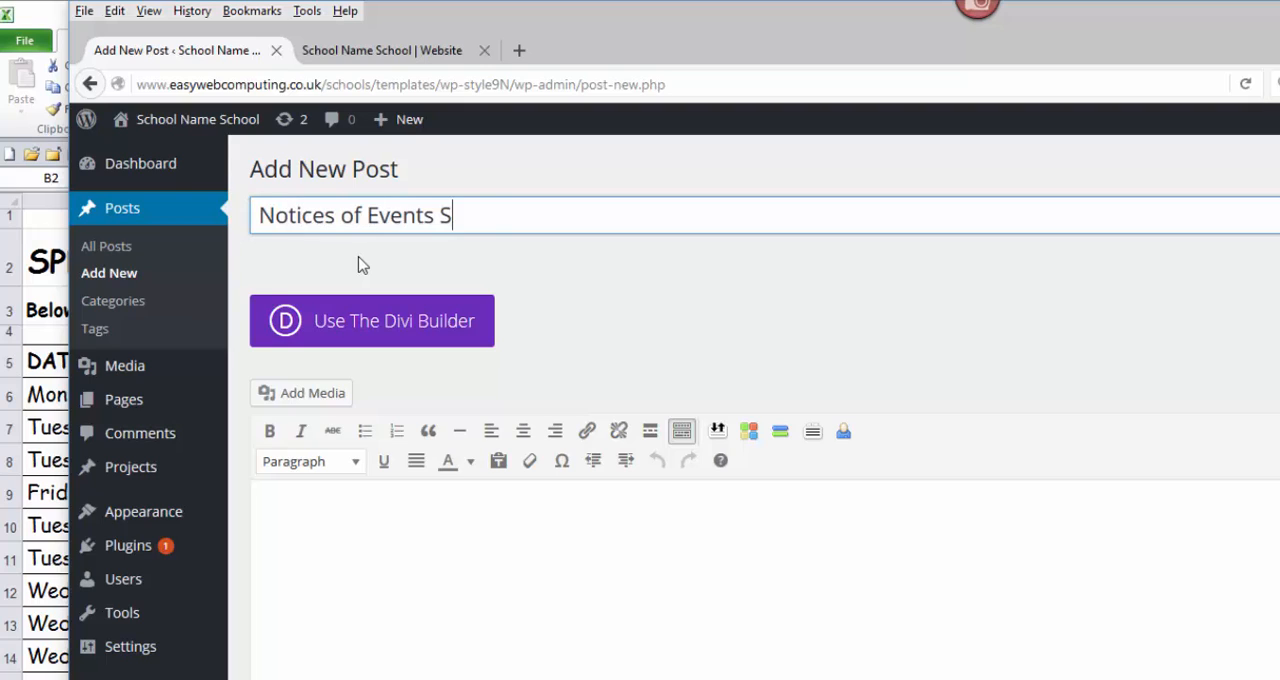
text(Prin)
key(BackSpace)
key(BackSpace)
key(BackSpace)
key(BackSpace)
key(BackSpace)
text(Spring Term)
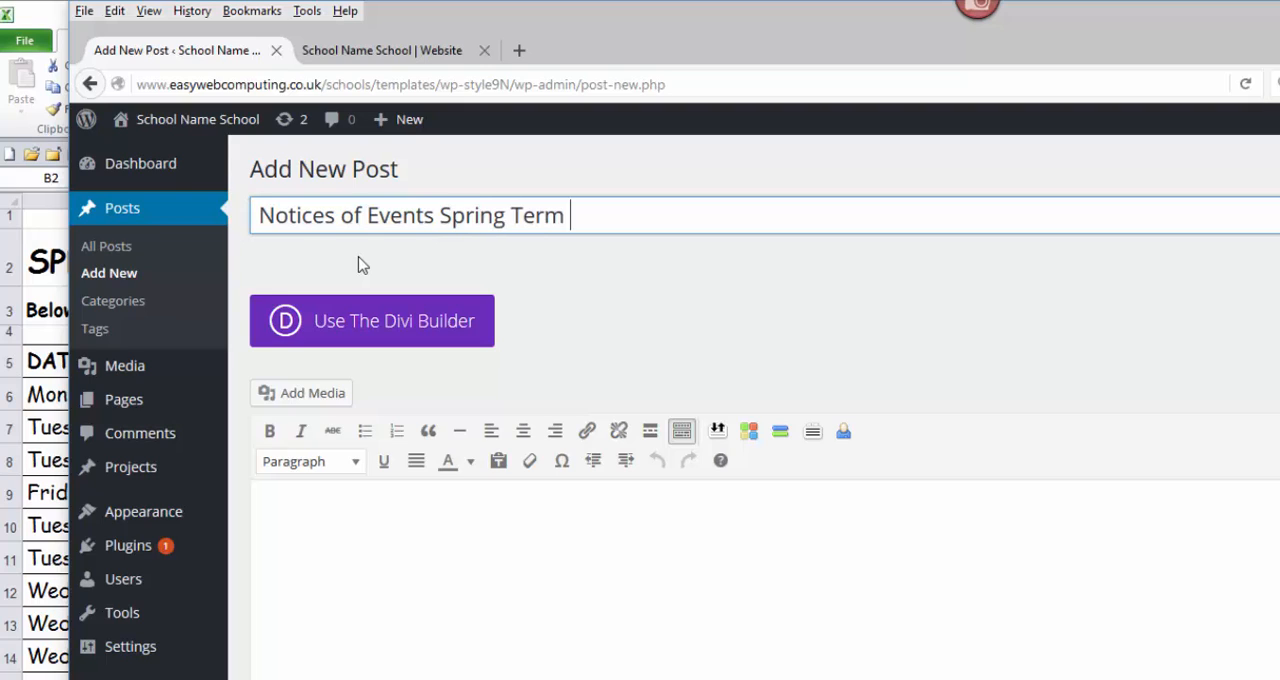
text( 2016)
click(284, 511)
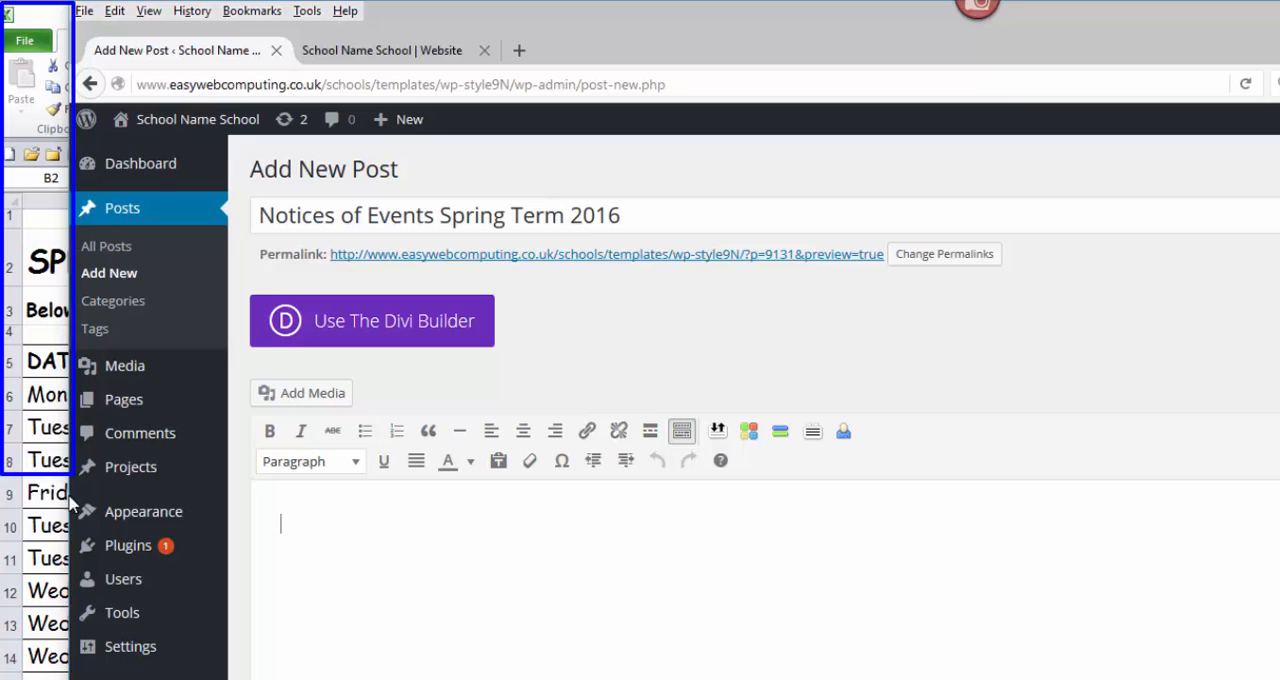
Step: Switch to the Excel workbook Event List Spring 2016.xlsx and copy the full text of the introductory sentence in cell A3
drag(72, 679, 61, 679)
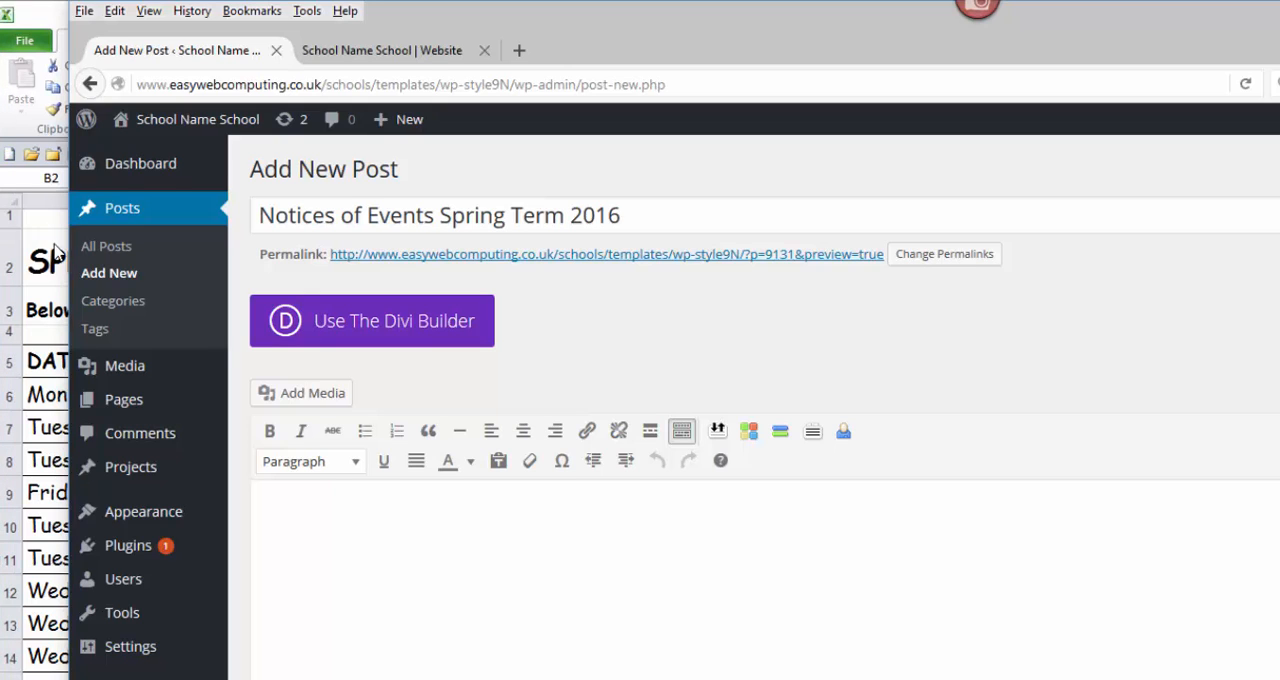
drag(32, 9, 61, 32)
click(45, 26)
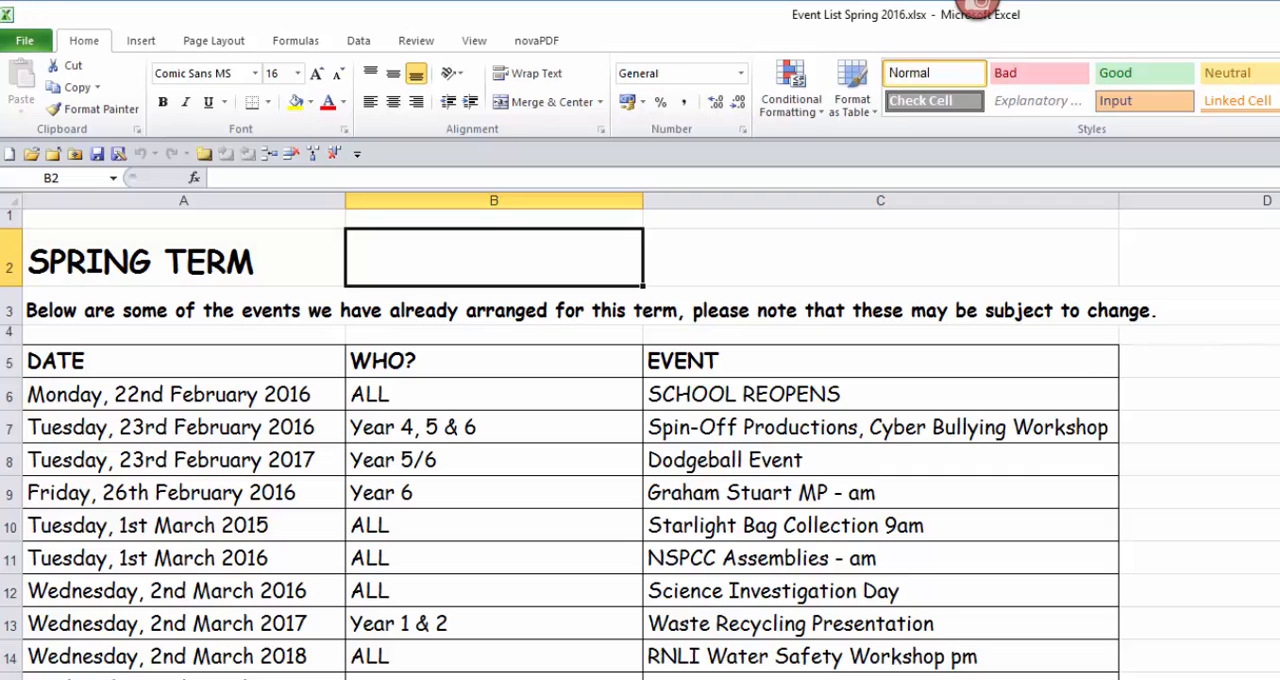
click(77, 313)
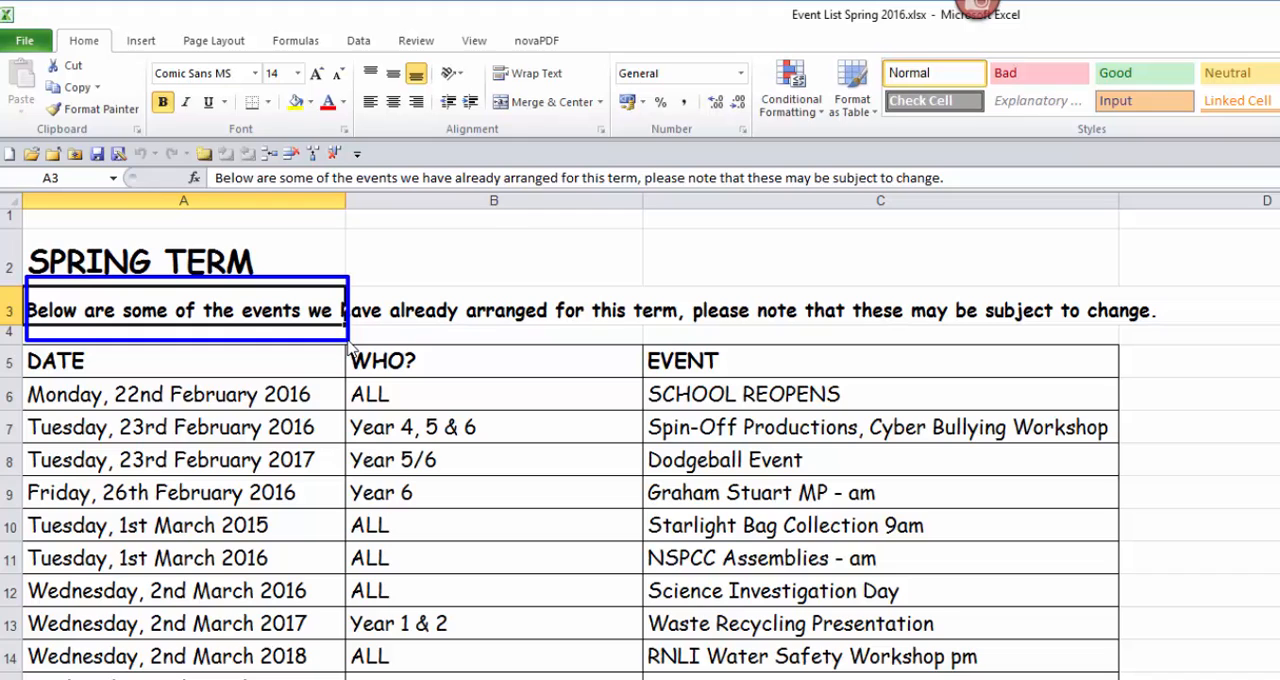
mouse_move(206, 167)
mouse_down()
mouse_move(956, 192)
mouse_move(378, 162)
mouse_move(210, 176)
mouse_up()
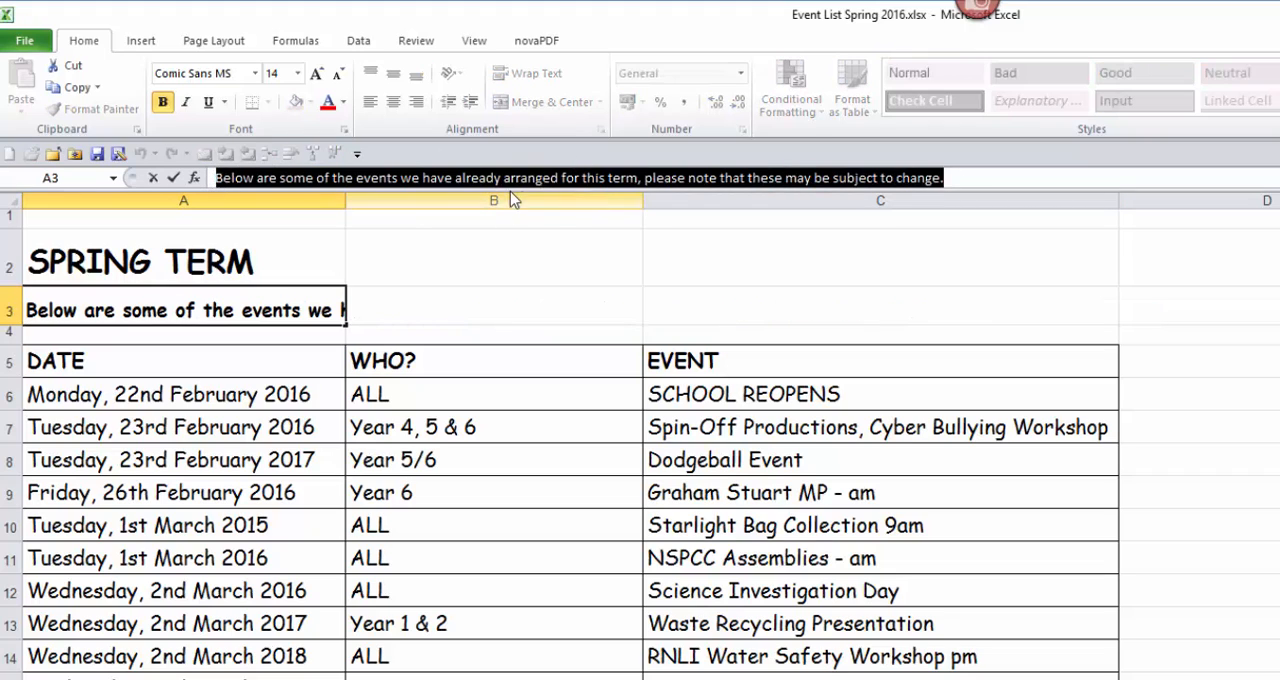
right_click(637, 186)
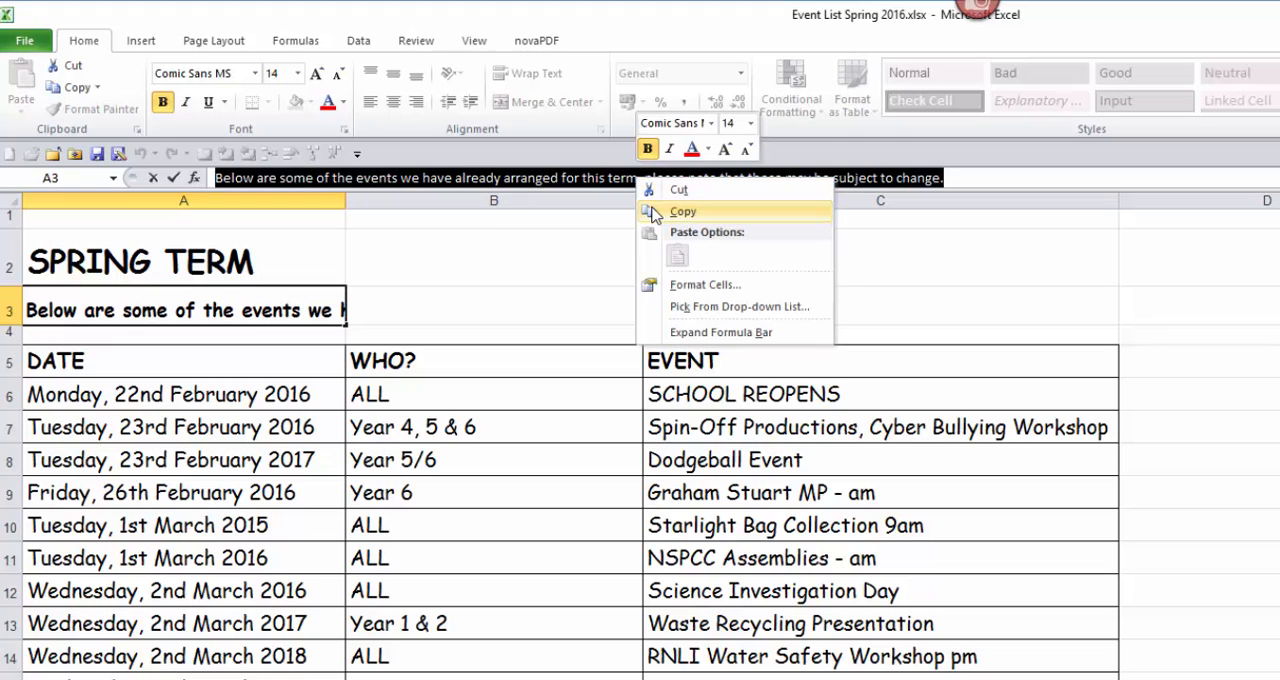
click(653, 212)
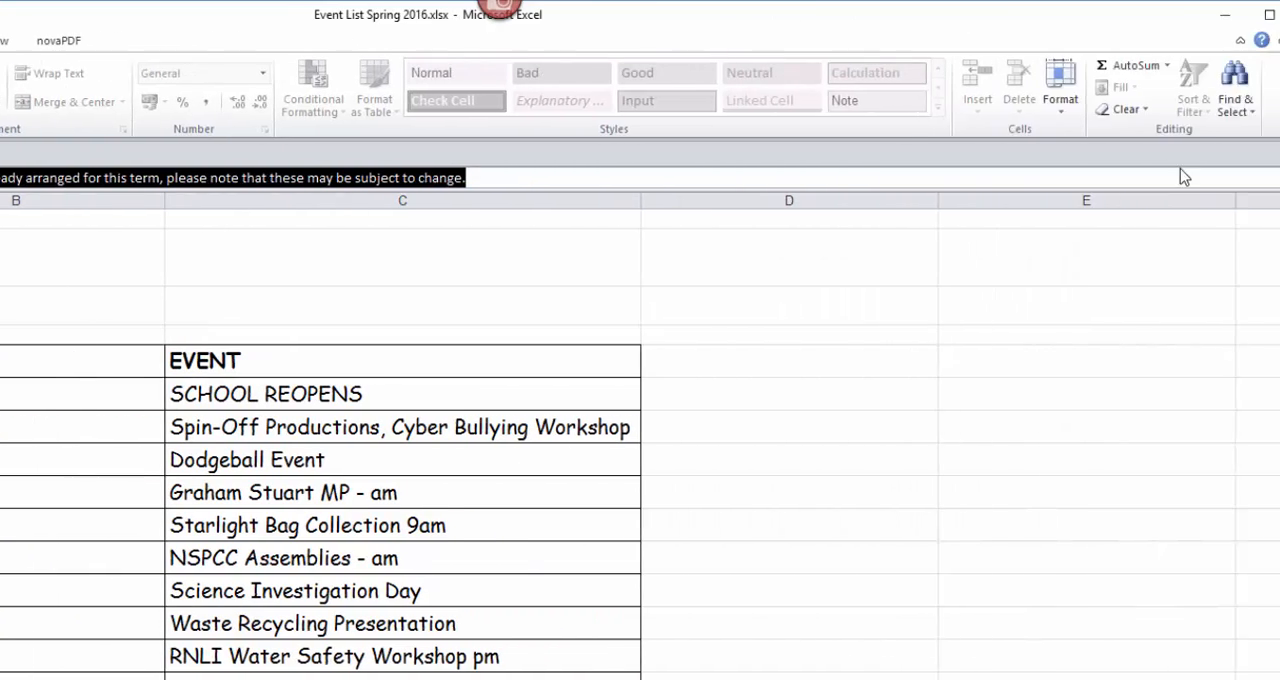
Step: Return to the WordPress post in the browser, paste the copied introductory sentence into the body and start a new line below it
mouse_move(1190, 3)
mouse_down()
mouse_move(1267, 138)
mouse_move(1275, 552)
mouse_up()
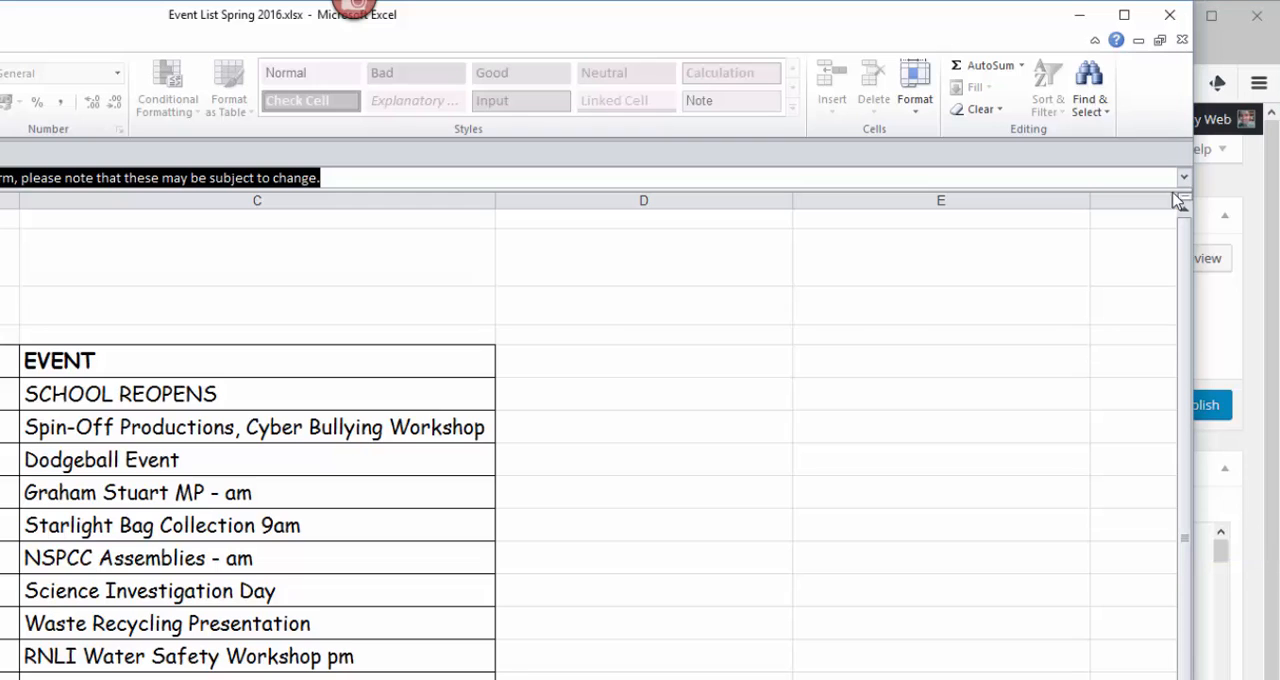
click(1212, 48)
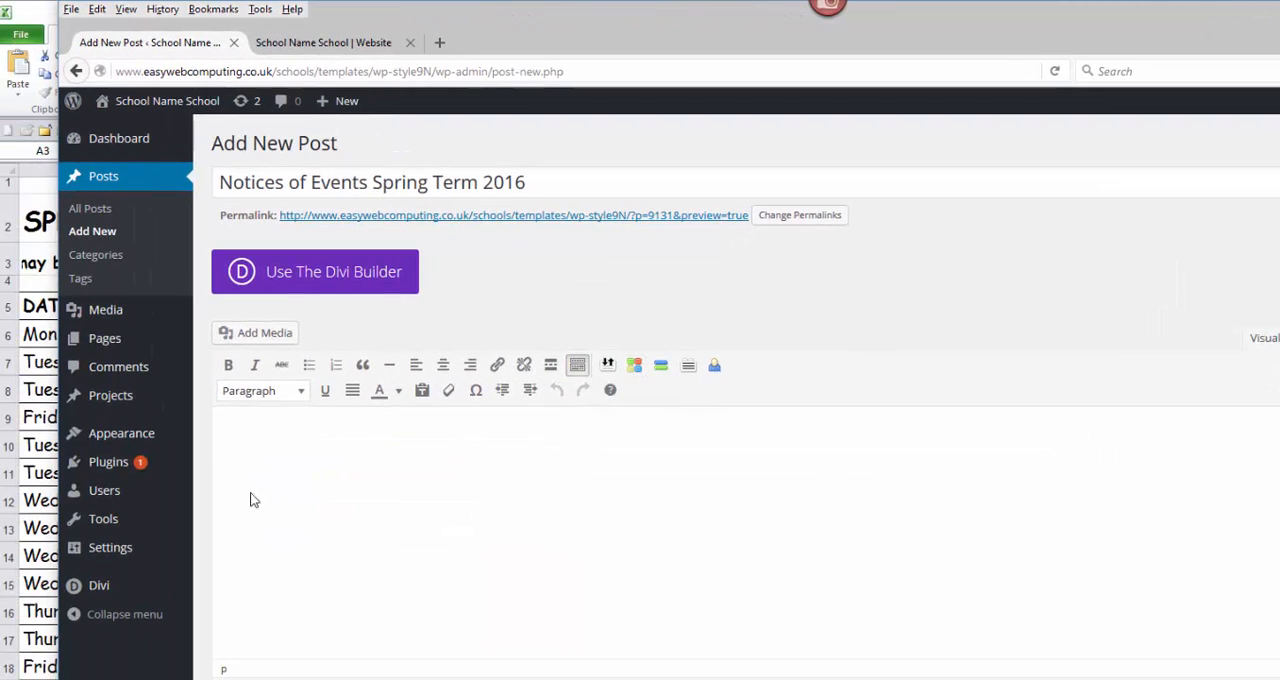
drag(219, 421, 753, 641)
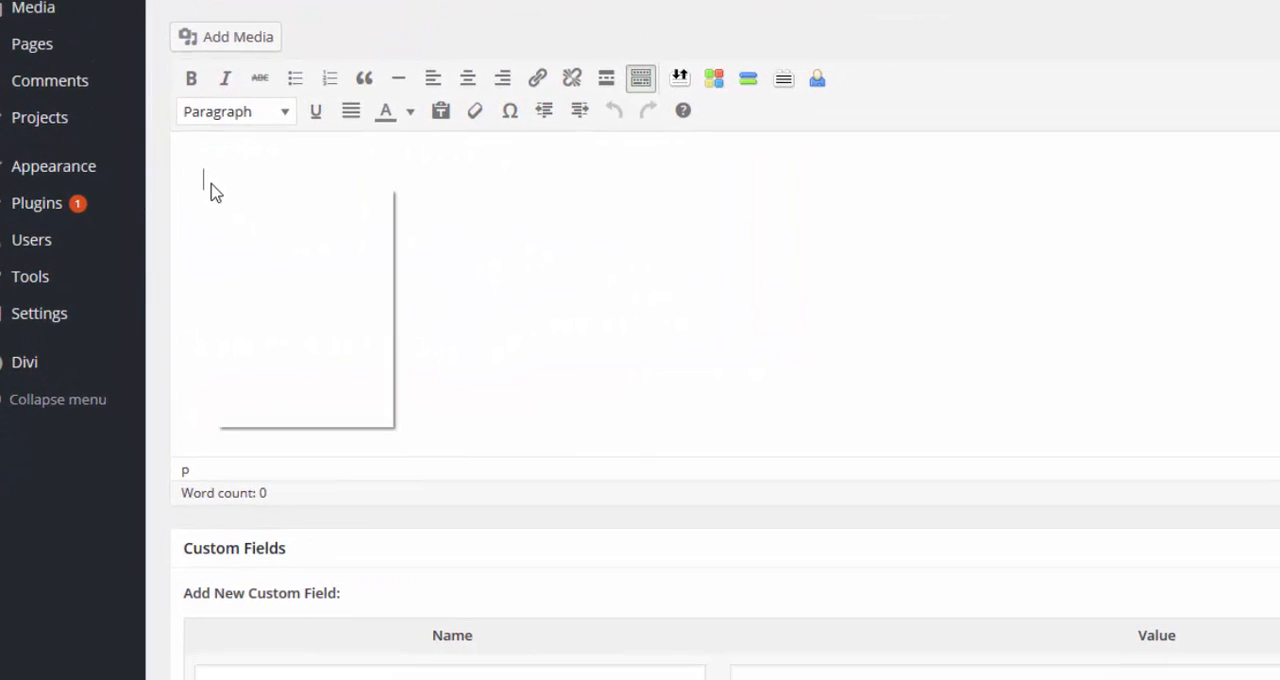
right_click(245, 449)
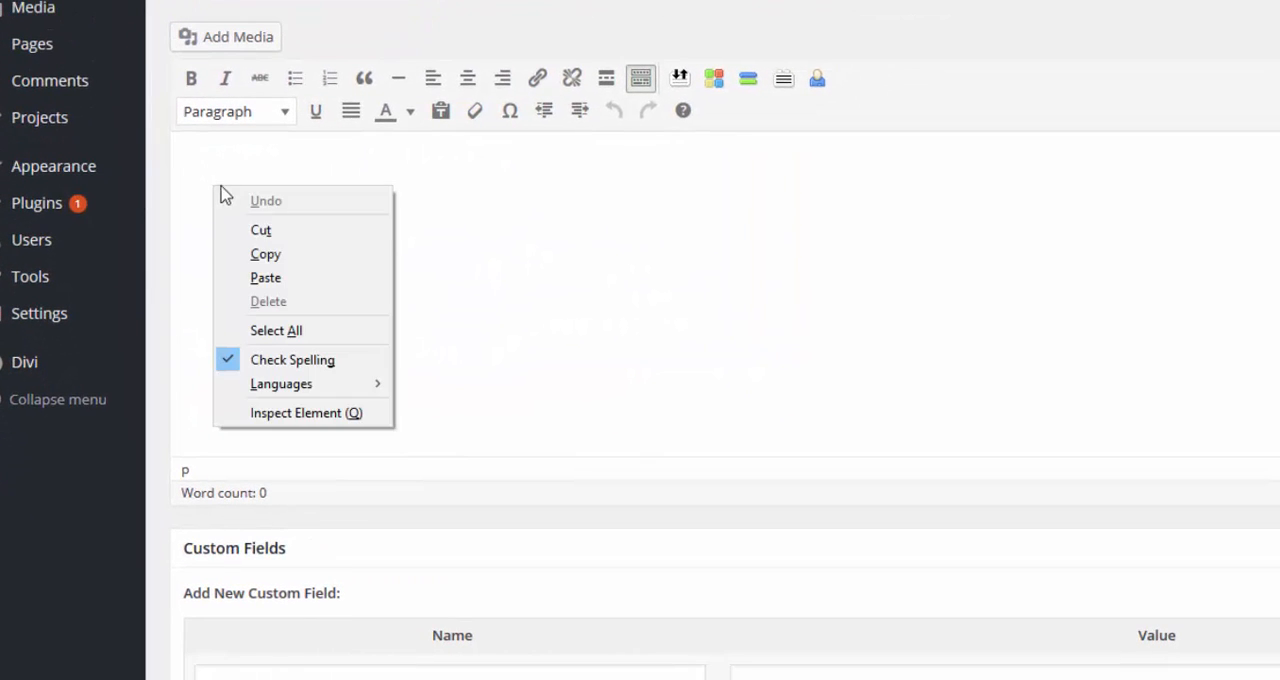
click(268, 278)
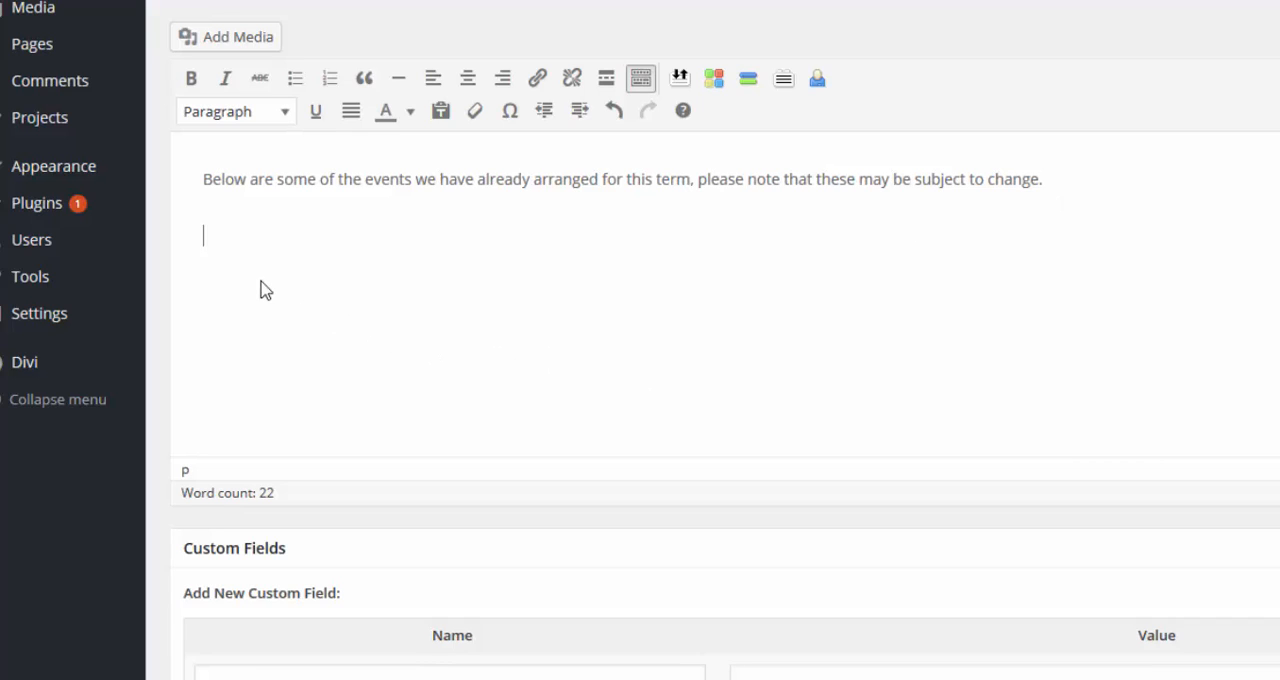
drag(189, 212, 224, 246)
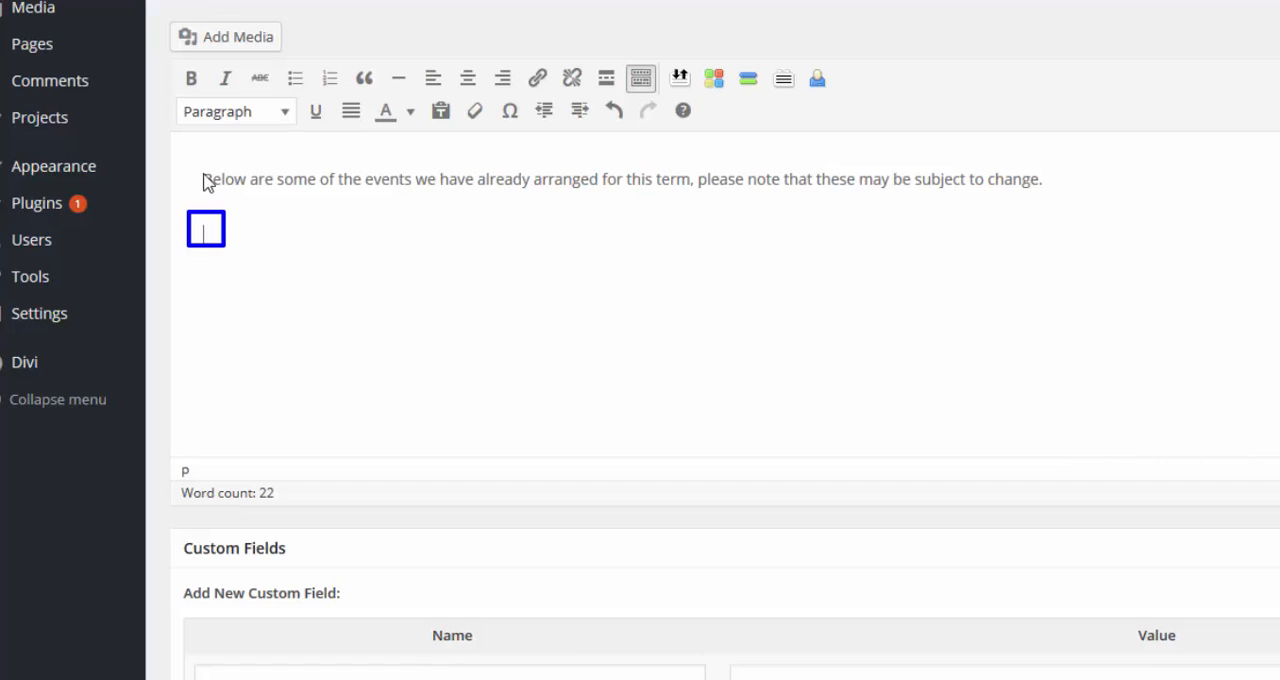
drag(196, 162, 1047, 204)
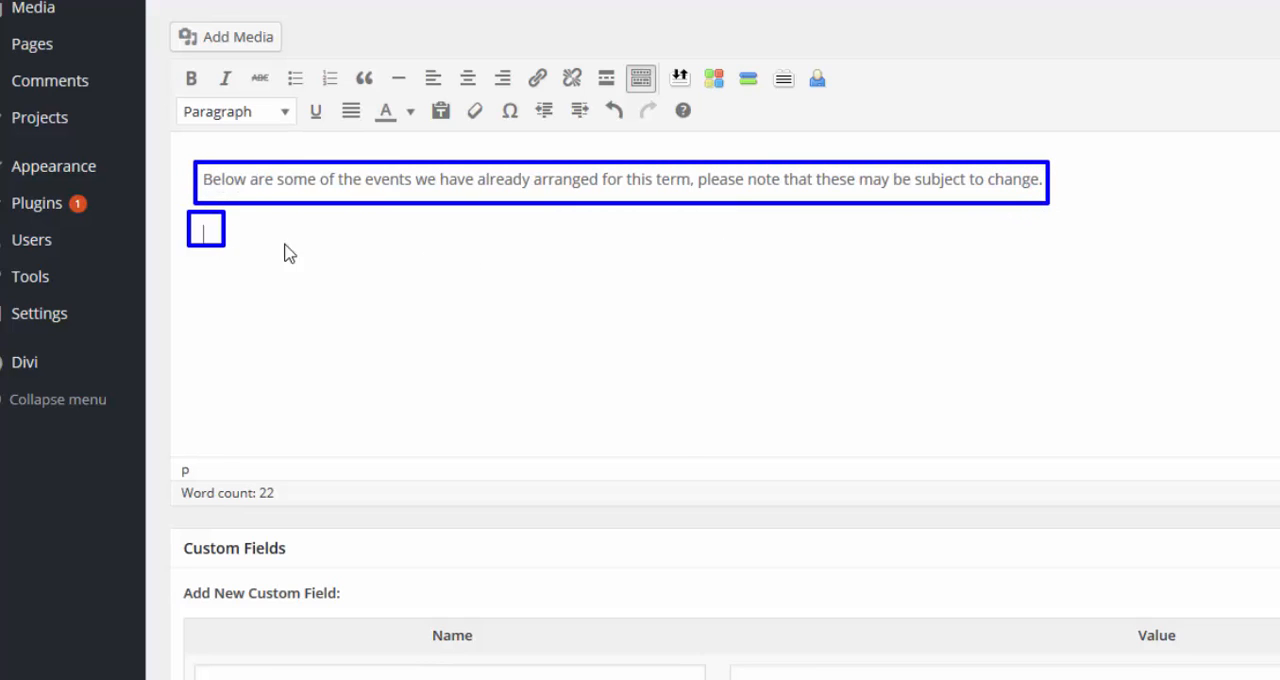
drag(185, 210, 553, 455)
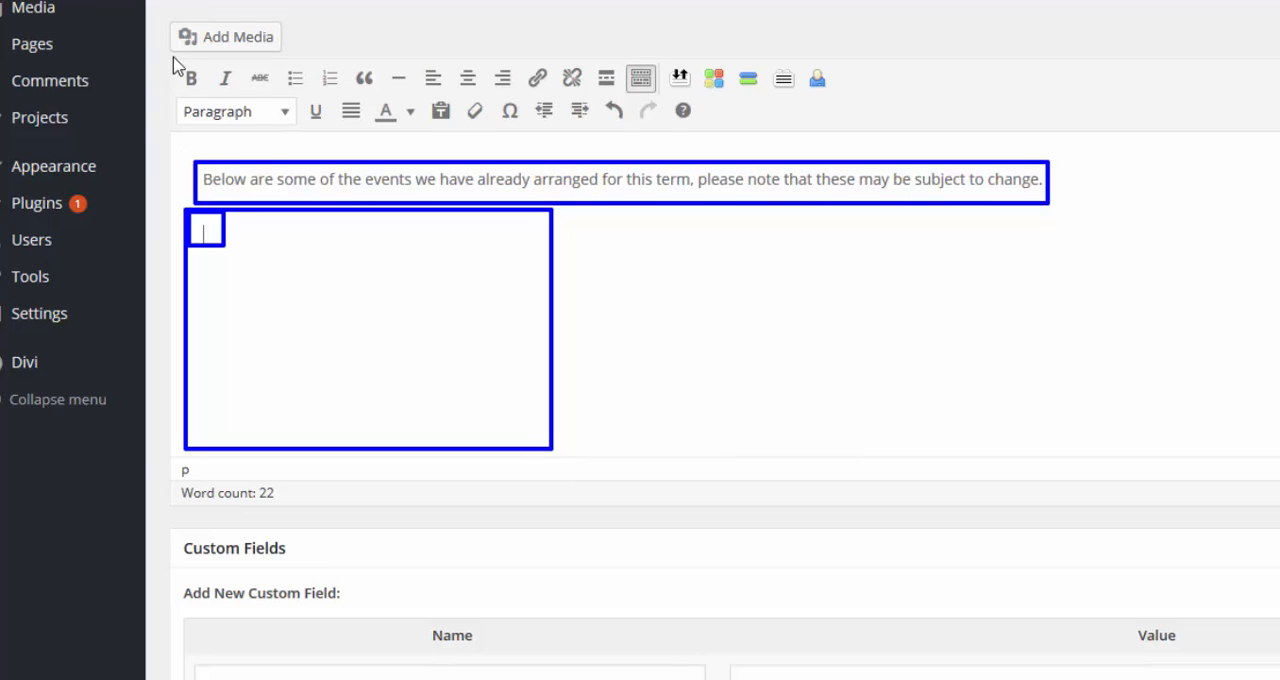
key(Escape)
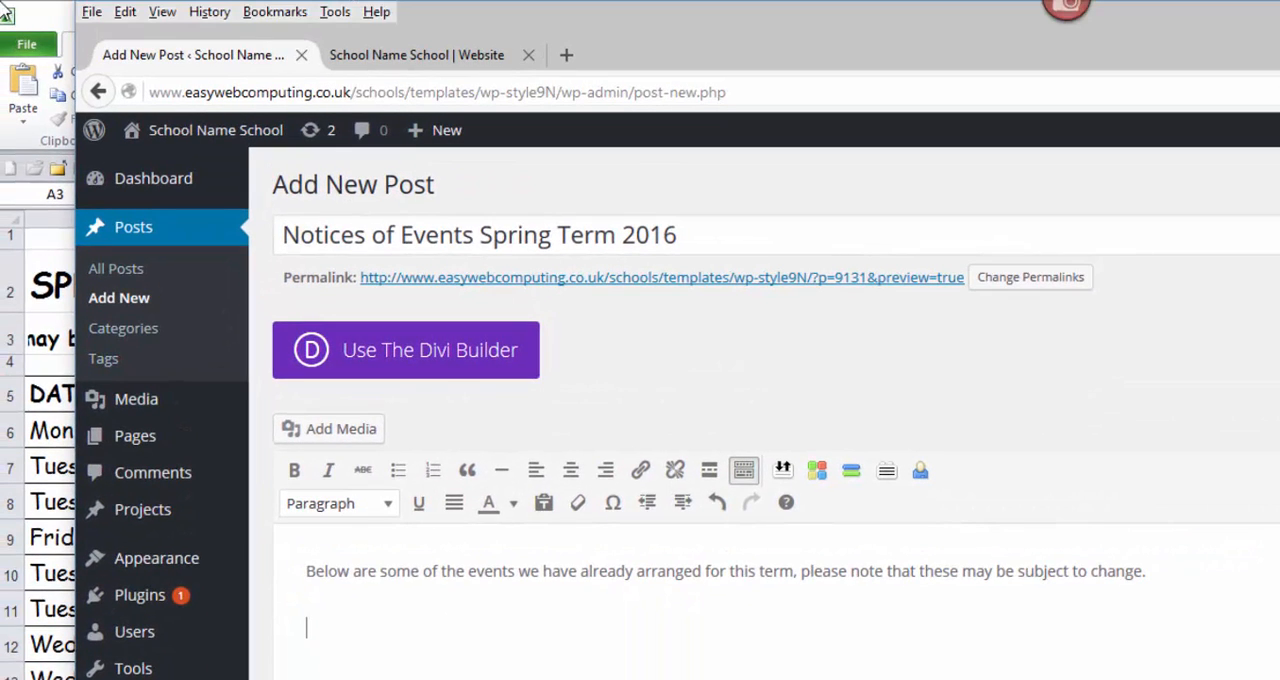
Step: Switch back to the Excel event list and copy the events table in A5:C25, including the DATE, WHO? and EVENT headings
mouse_move(2, 2)
mouse_down()
mouse_move(70, 250)
mouse_move(76, 484)
mouse_up()
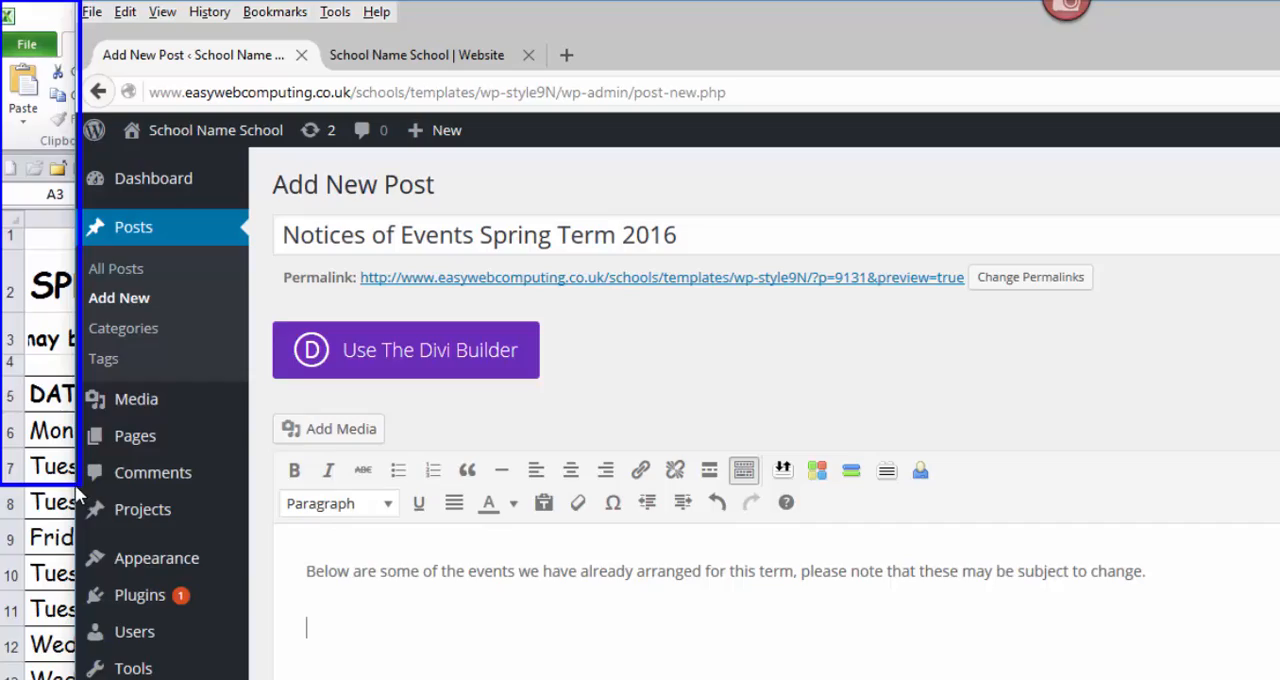
key(Escape)
click(55, 30)
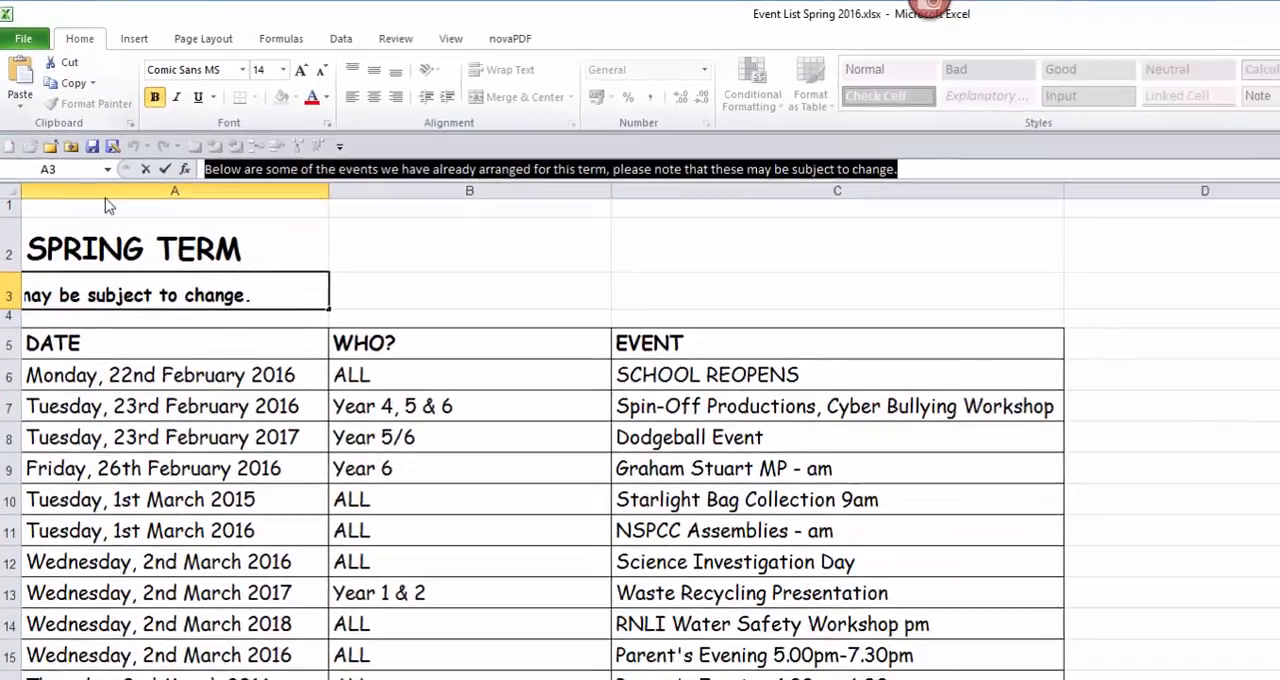
scroll(572, 527, down, 2)
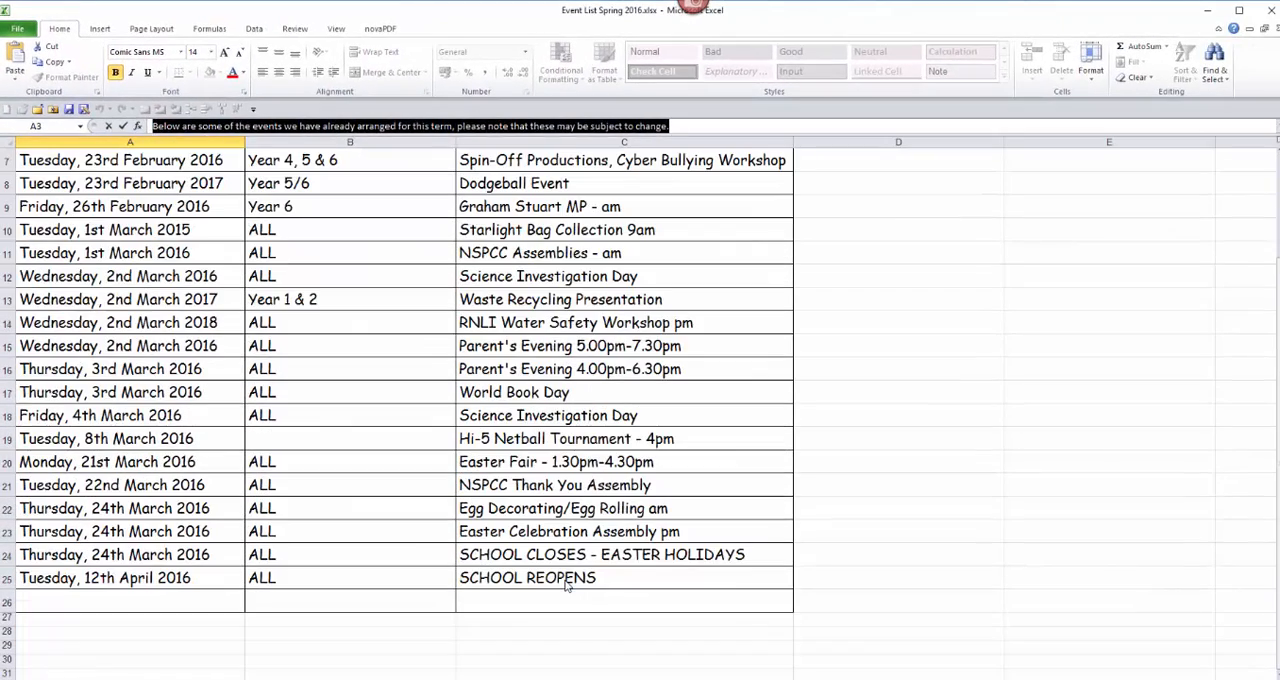
drag(565, 585, 38, 180)
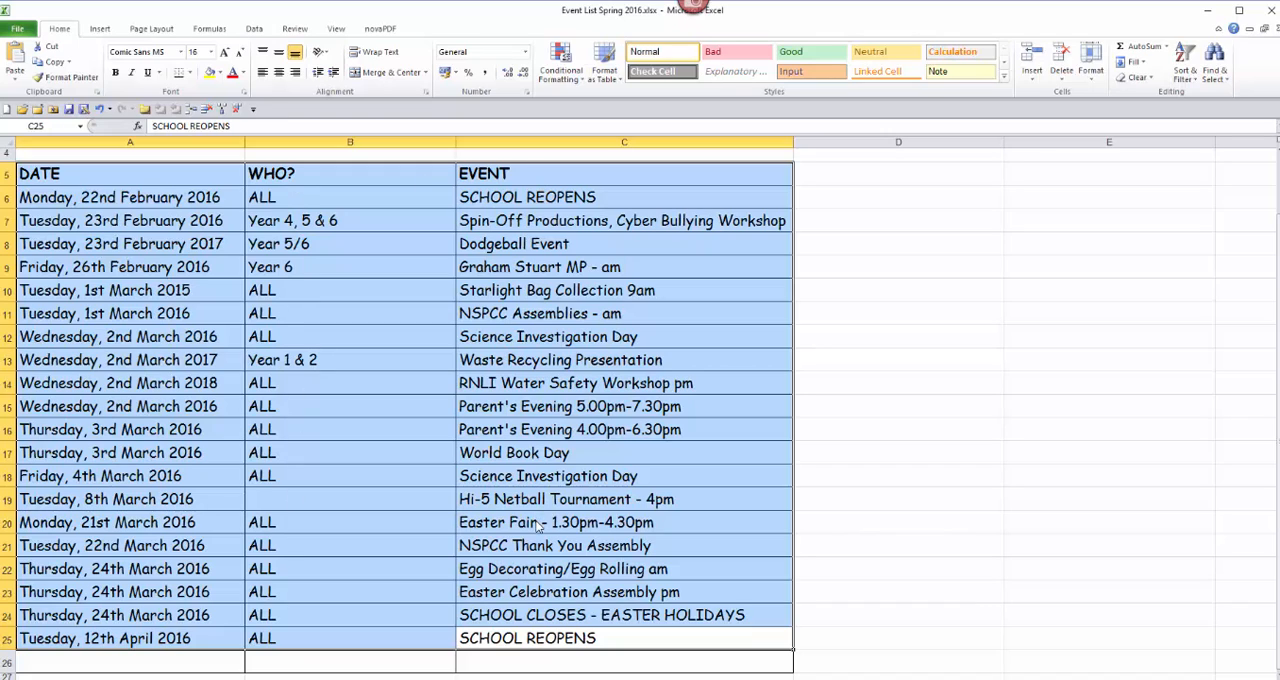
right_click(396, 203)
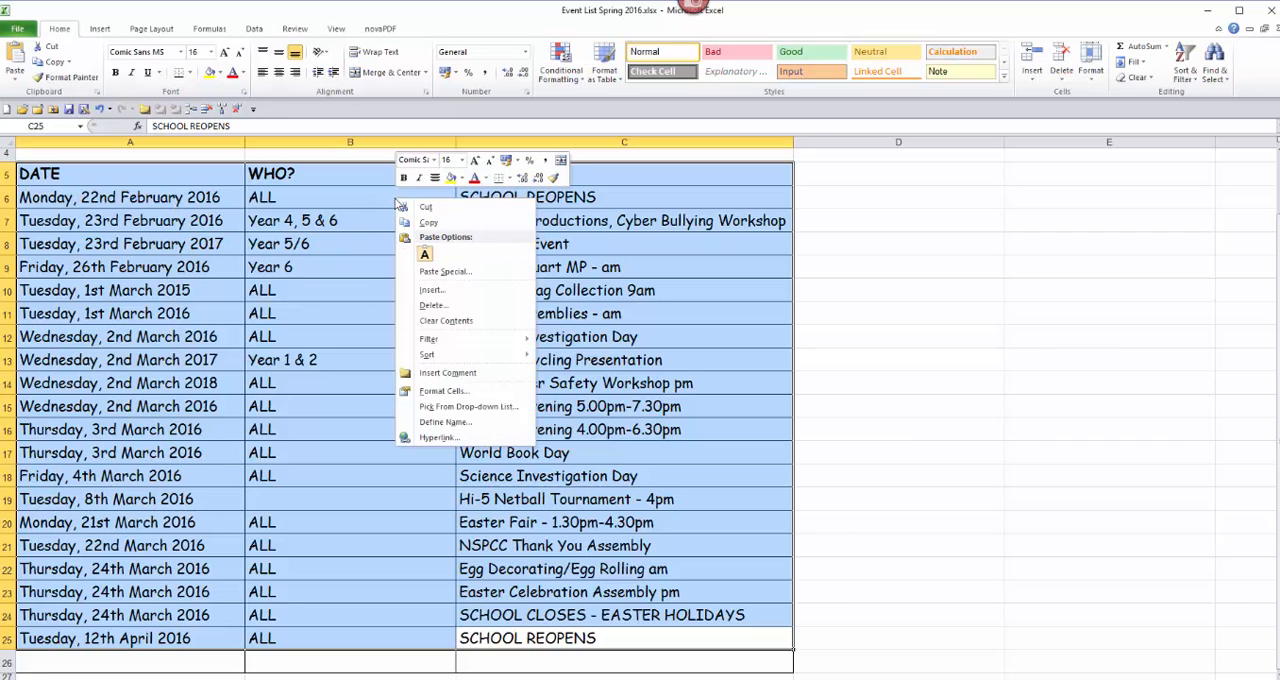
click(408, 222)
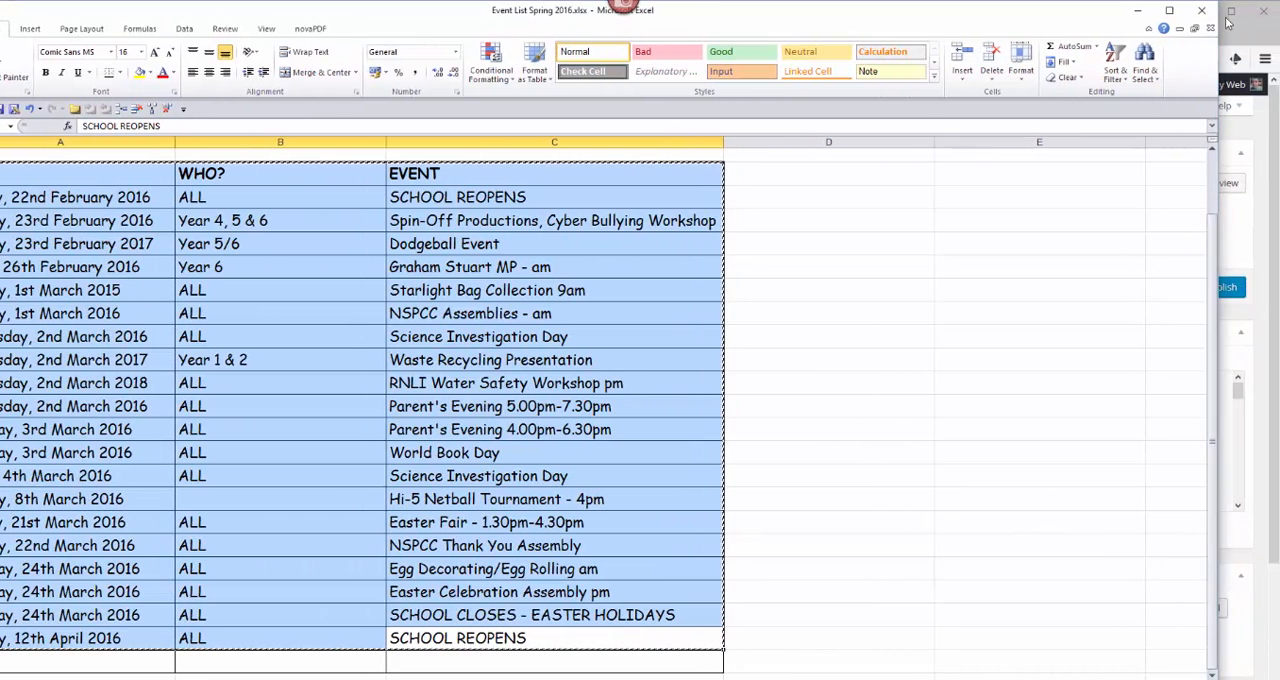
Step: Return to the WordPress post in the browser and paste the copied events table below the introductory sentence
drag(1224, 4, 1277, 438)
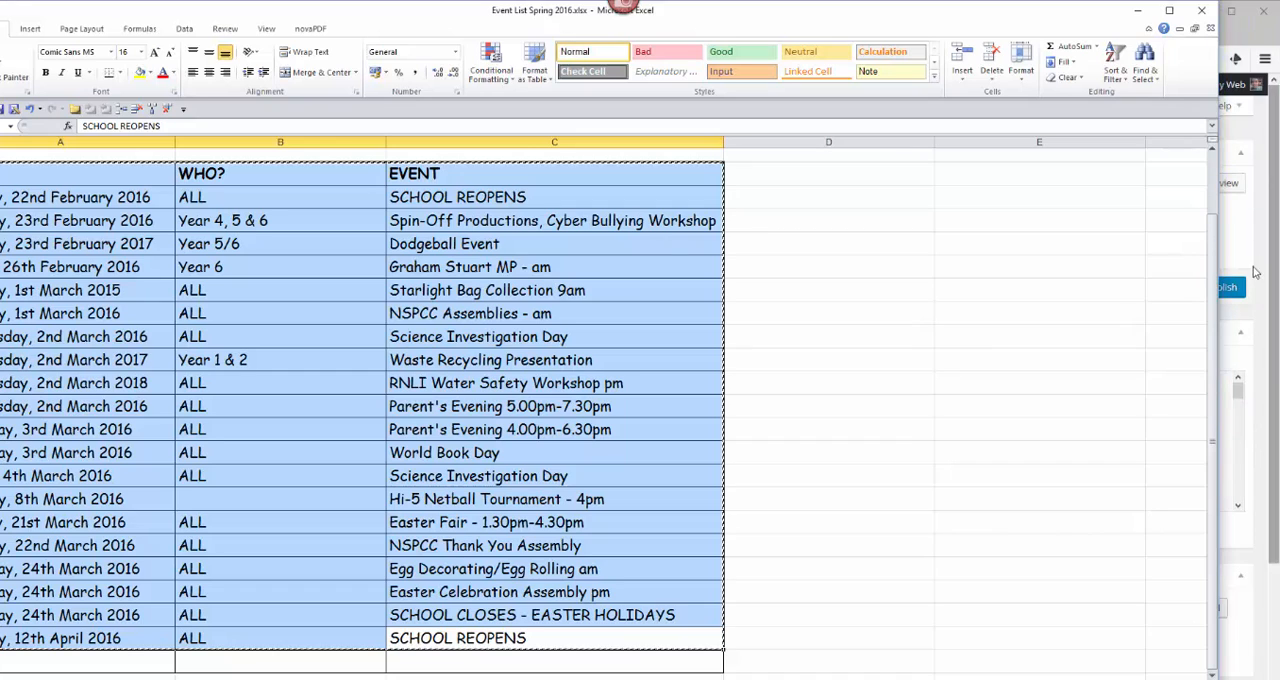
click(1238, 37)
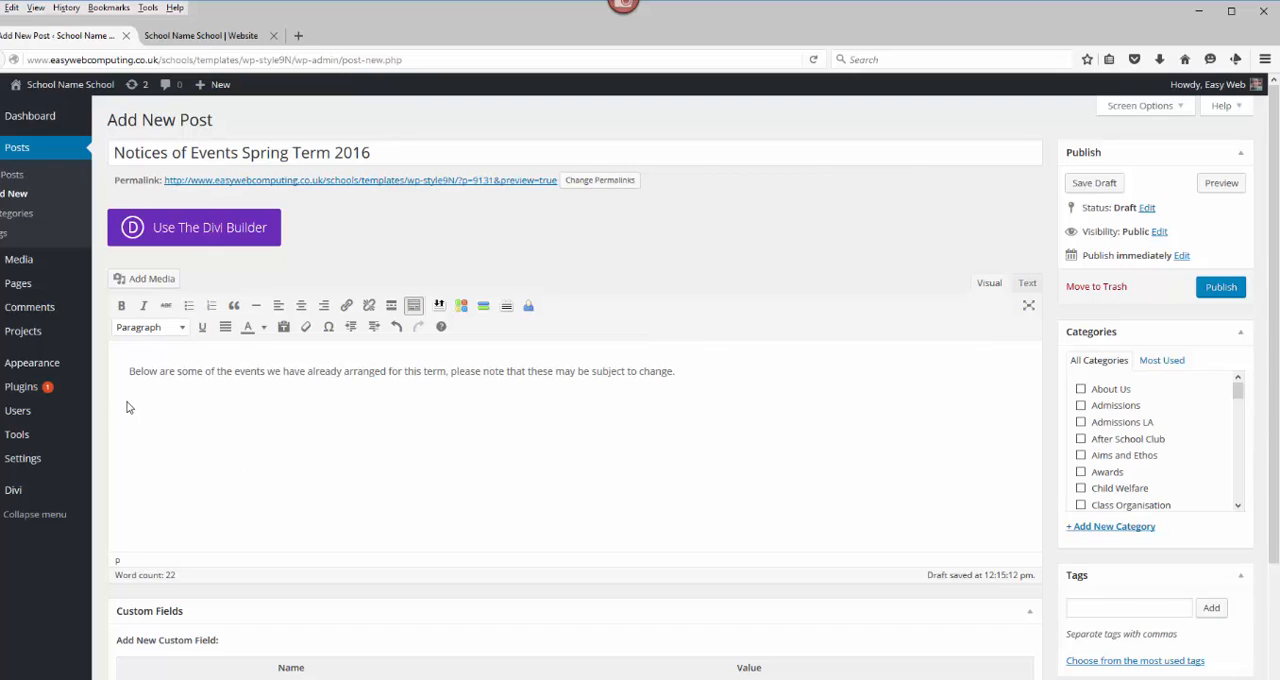
drag(124, 400, 594, 554)
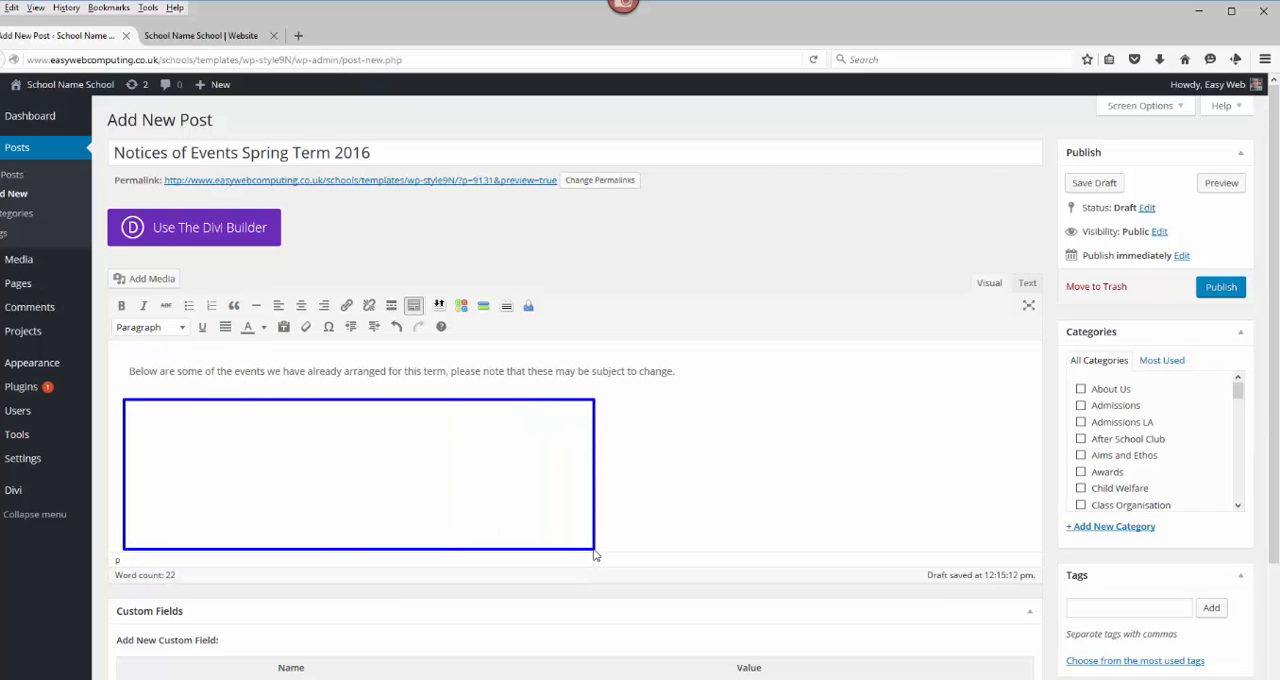
key(Escape)
right_click(228, 291)
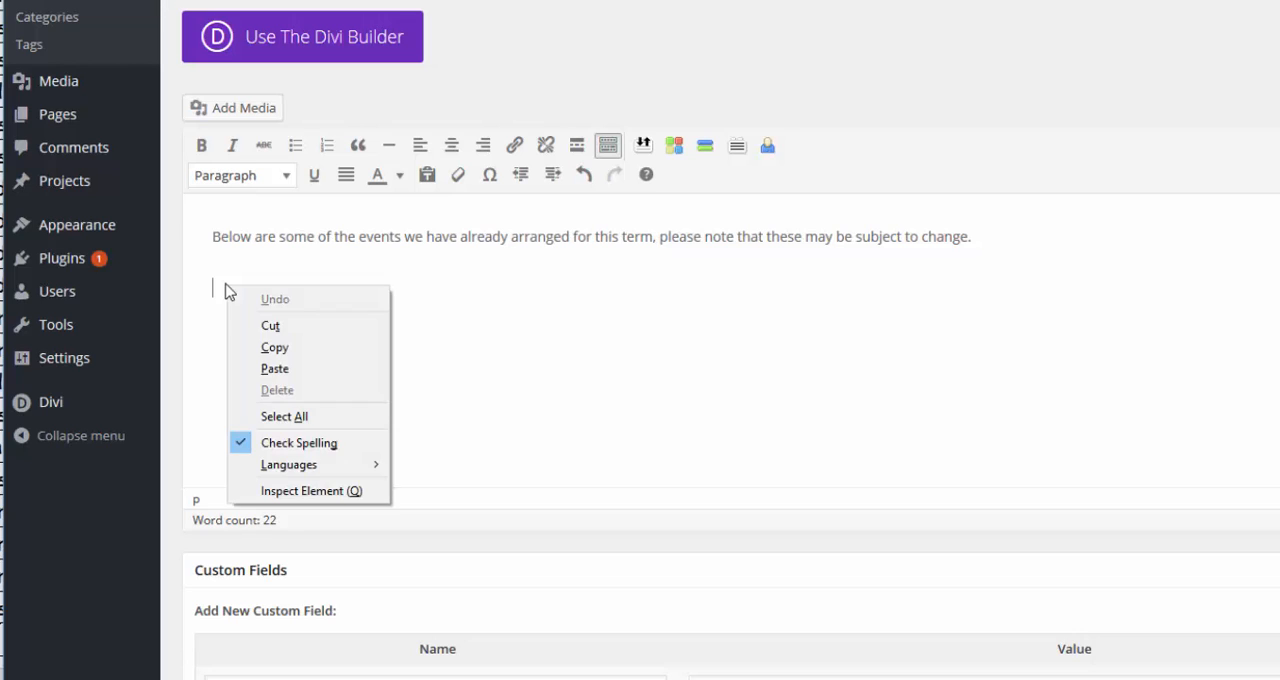
click(274, 368)
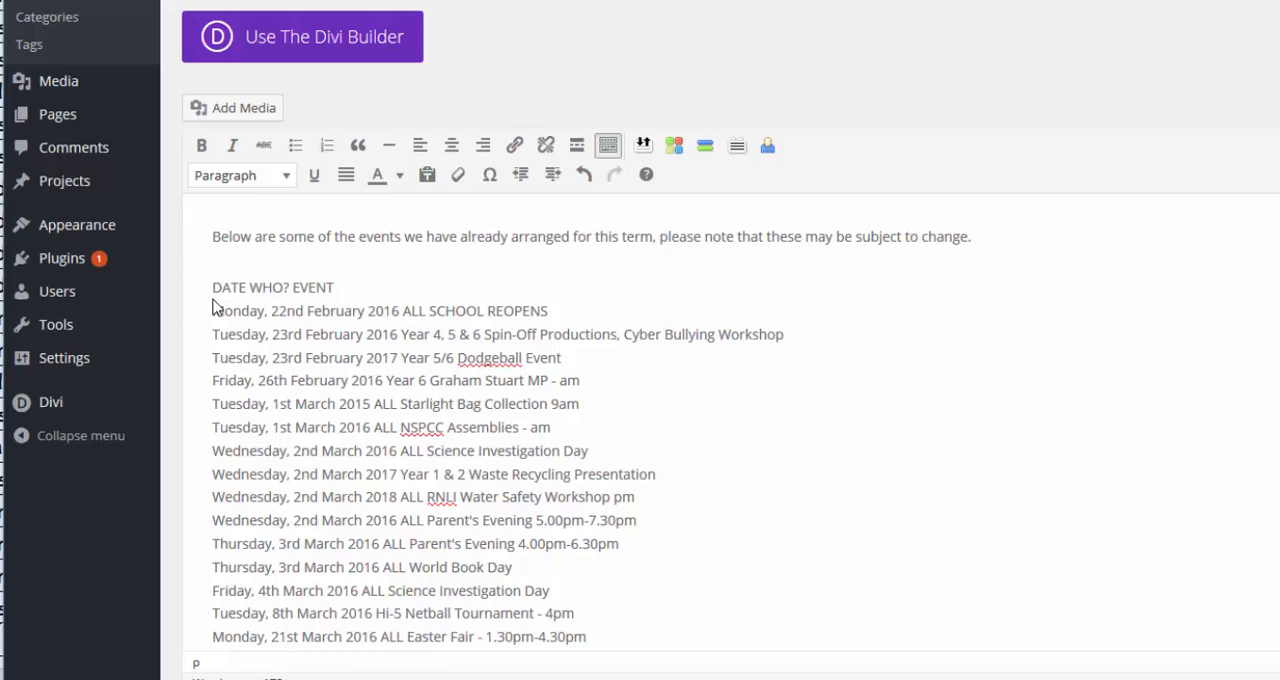
mouse_move(209, 300)
mouse_down()
mouse_move(552, 332)
mouse_move(550, 320)
mouse_up()
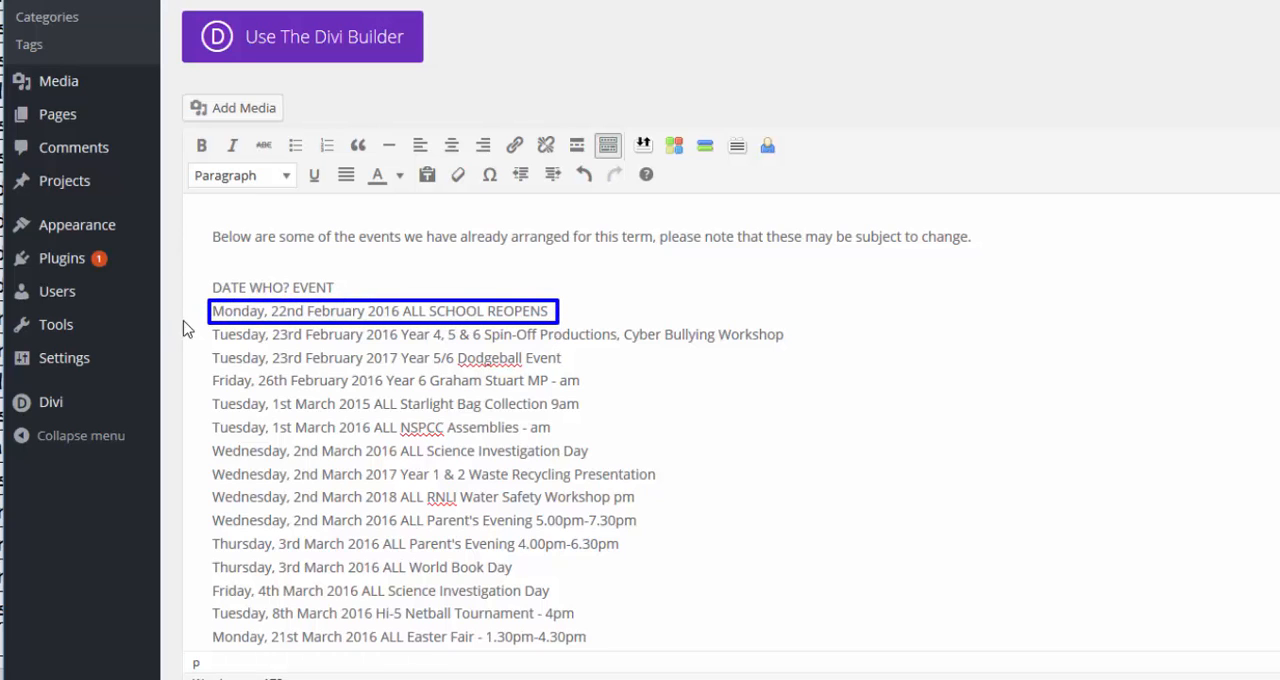
mouse_move(210, 330)
mouse_down()
mouse_move(745, 366)
mouse_move(791, 352)
mouse_up()
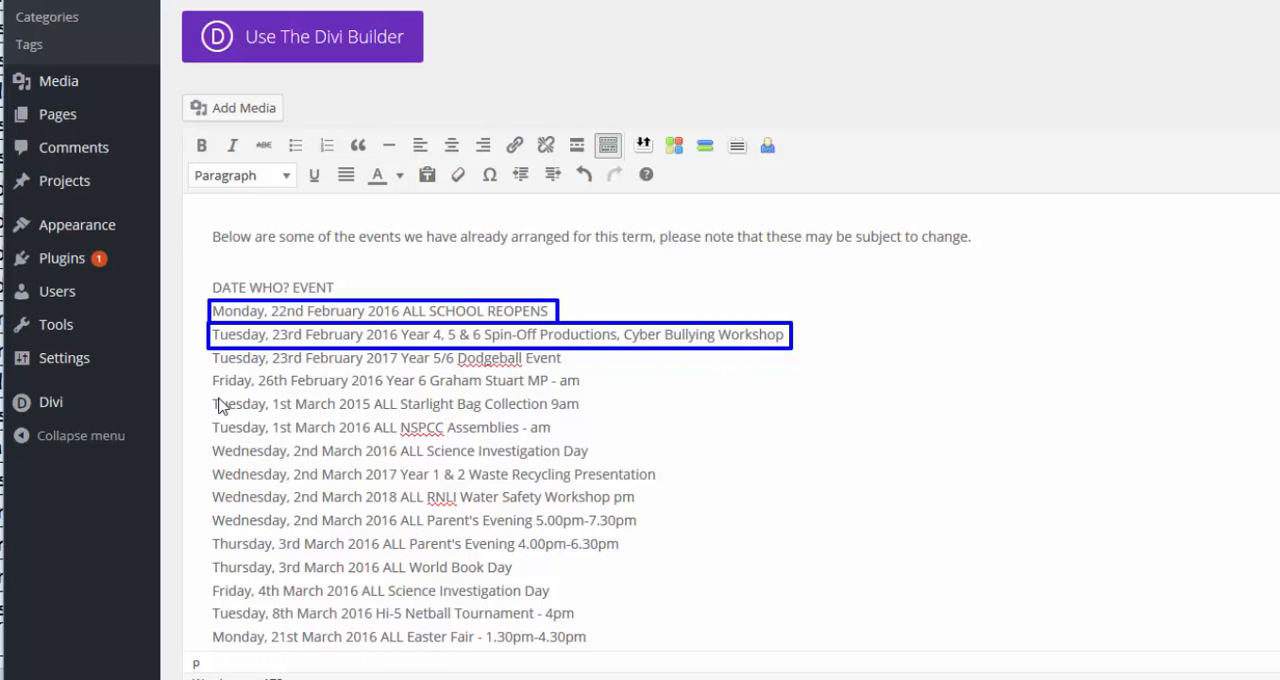
mouse_move(210, 397)
mouse_down()
mouse_move(290, 415)
mouse_move(600, 417)
mouse_move(590, 425)
mouse_up()
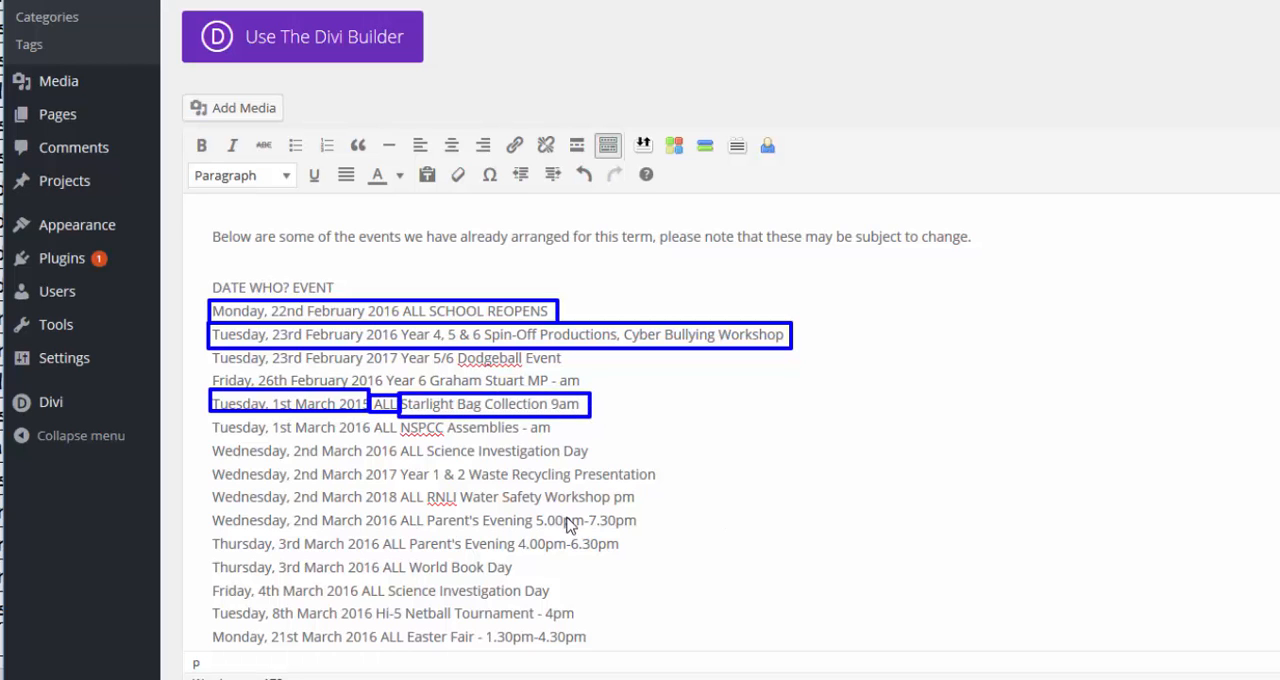
Step: Assign the post to the Notices of Events category and publish it
scroll(1171, 429, down, 2)
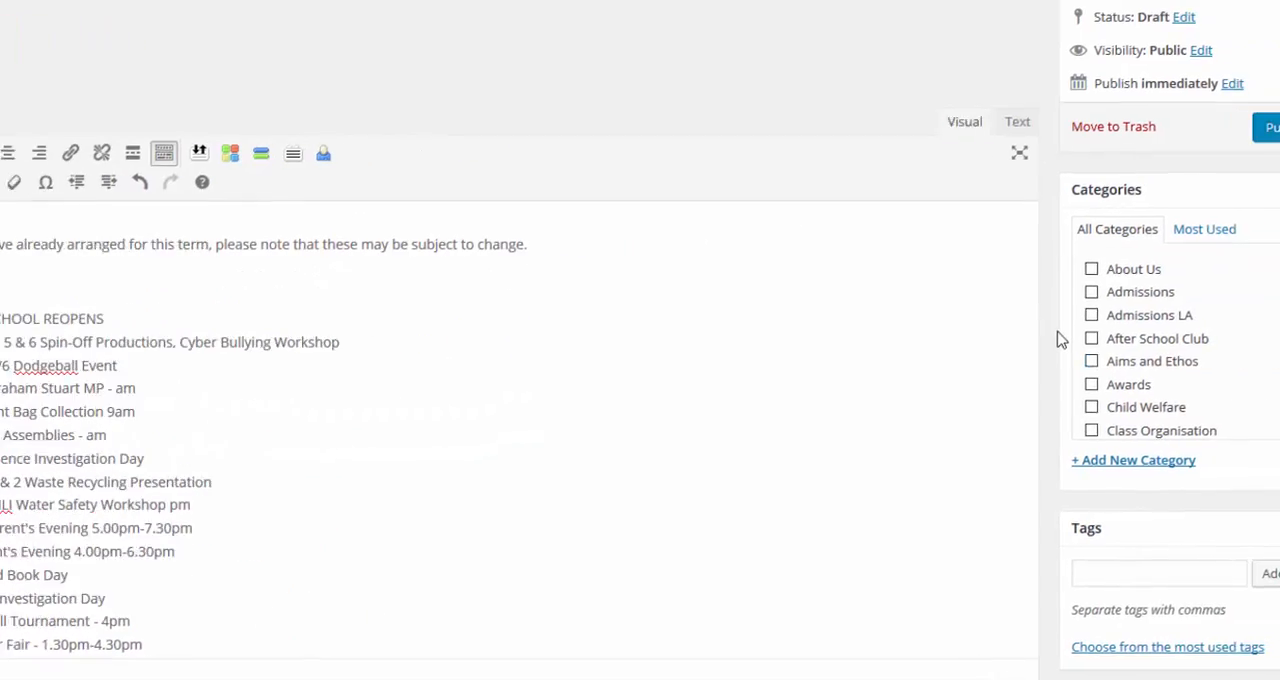
scroll(1034, 306, down, 1)
scroll(1034, 313, down, 3)
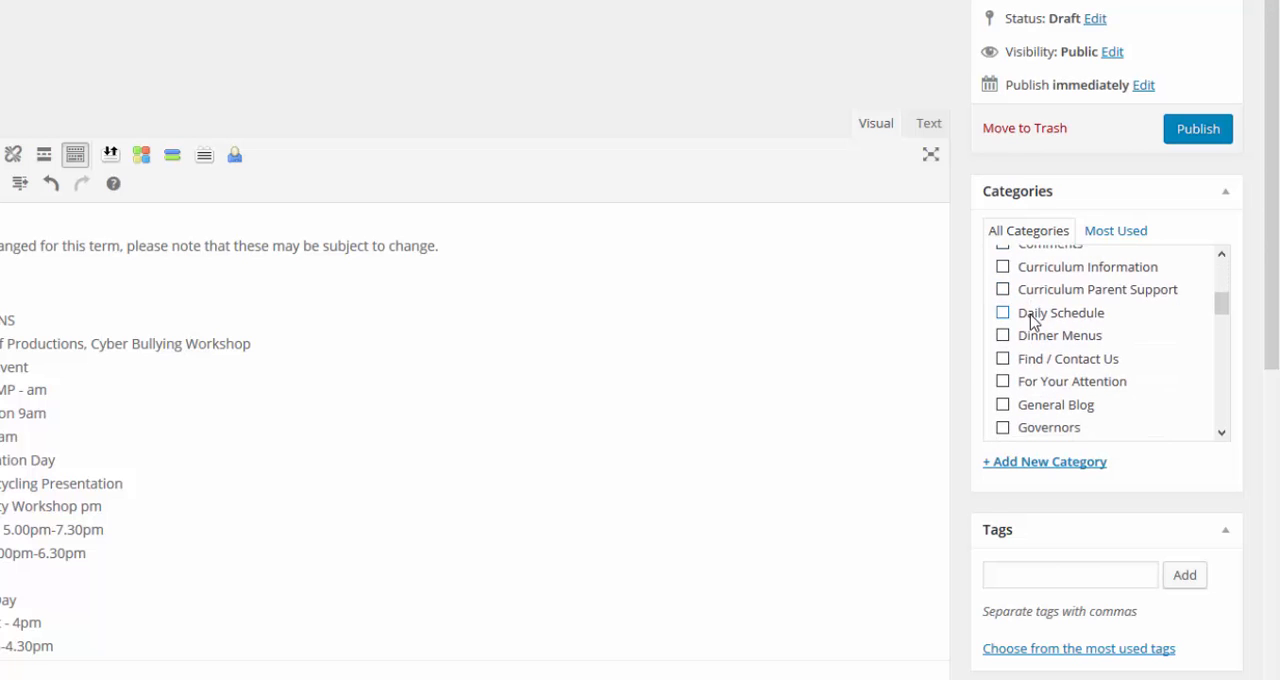
click(1003, 331)
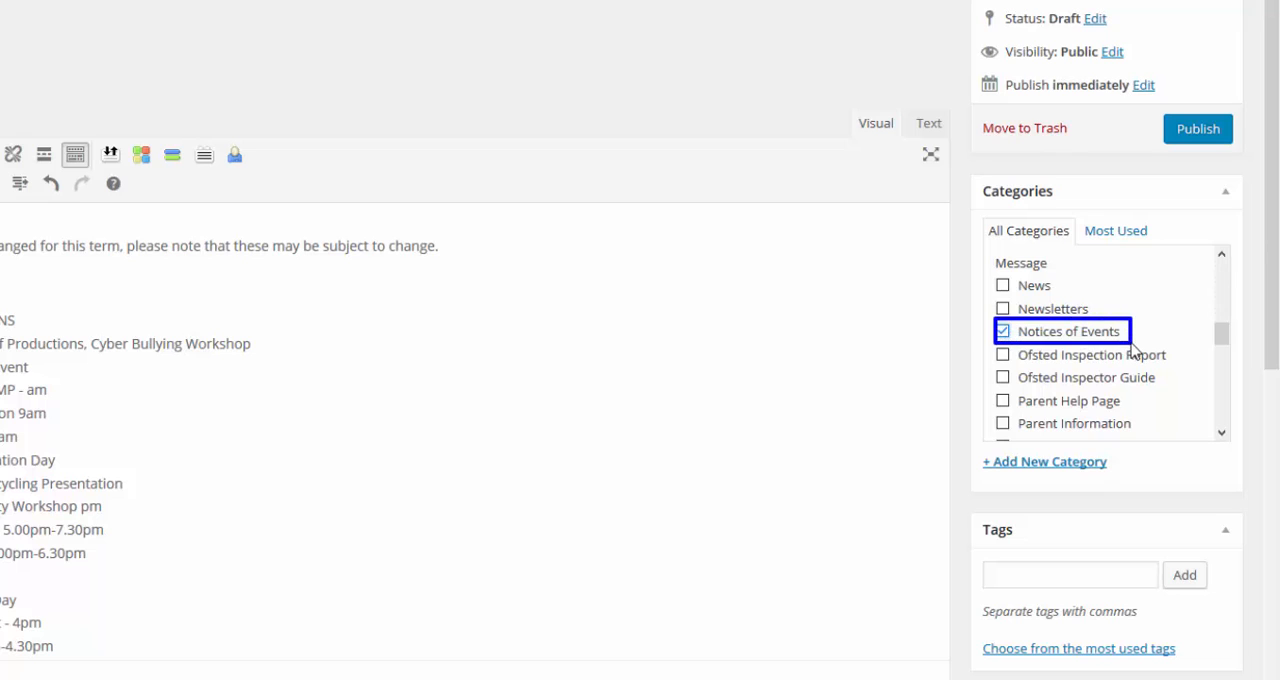
click(1204, 145)
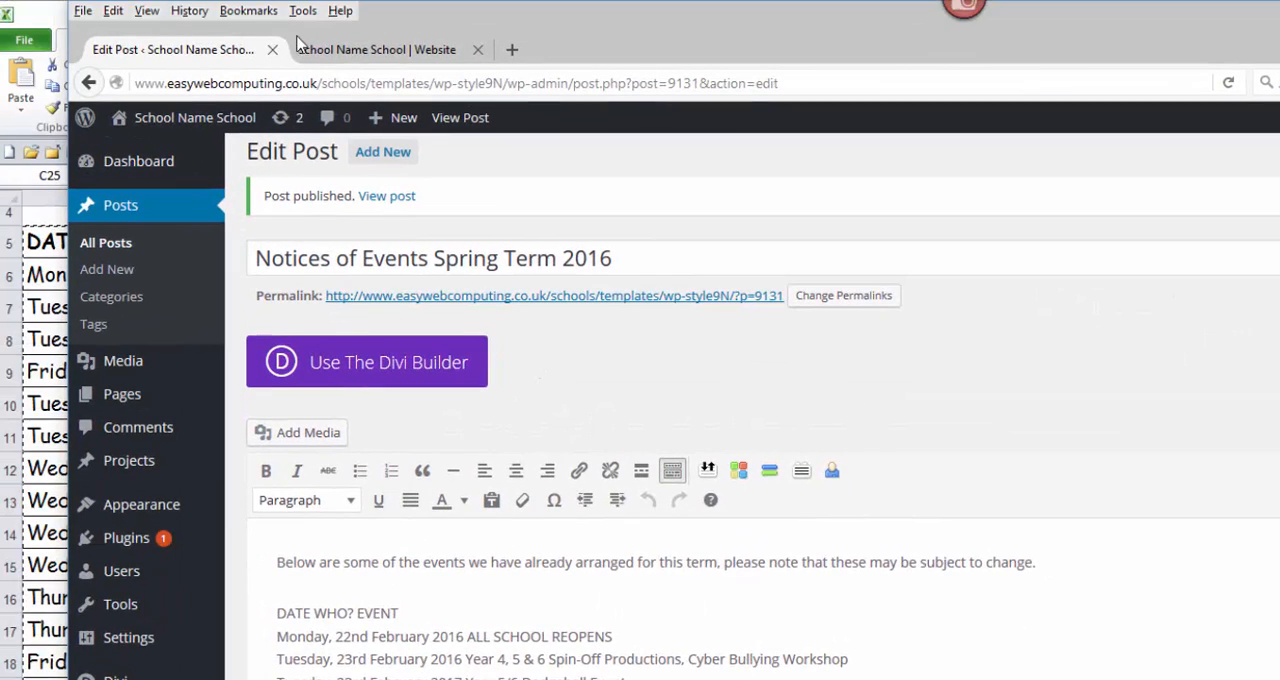
Step: Refresh the school website's home page and examine the new post's title, date, introduction and event list in the School Events Feed
click(412, 55)
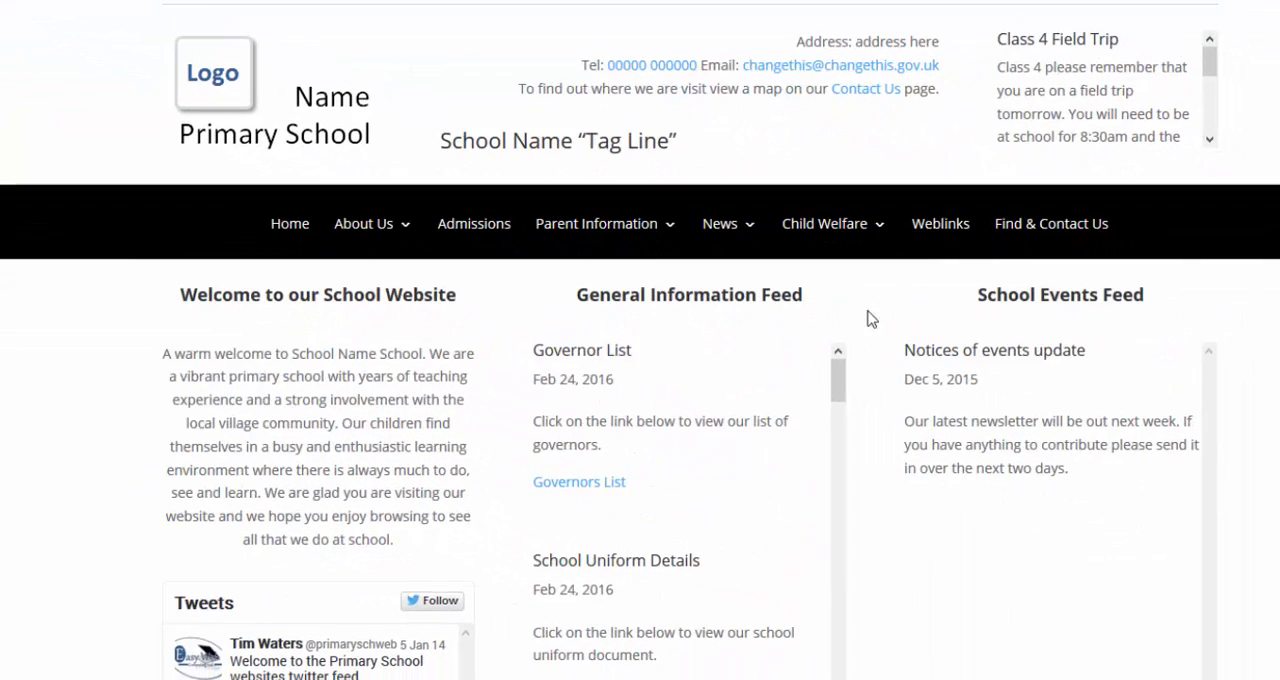
mouse_move(908, 288)
mouse_down()
mouse_move(1123, 366)
mouse_move(1202, 494)
mouse_up()
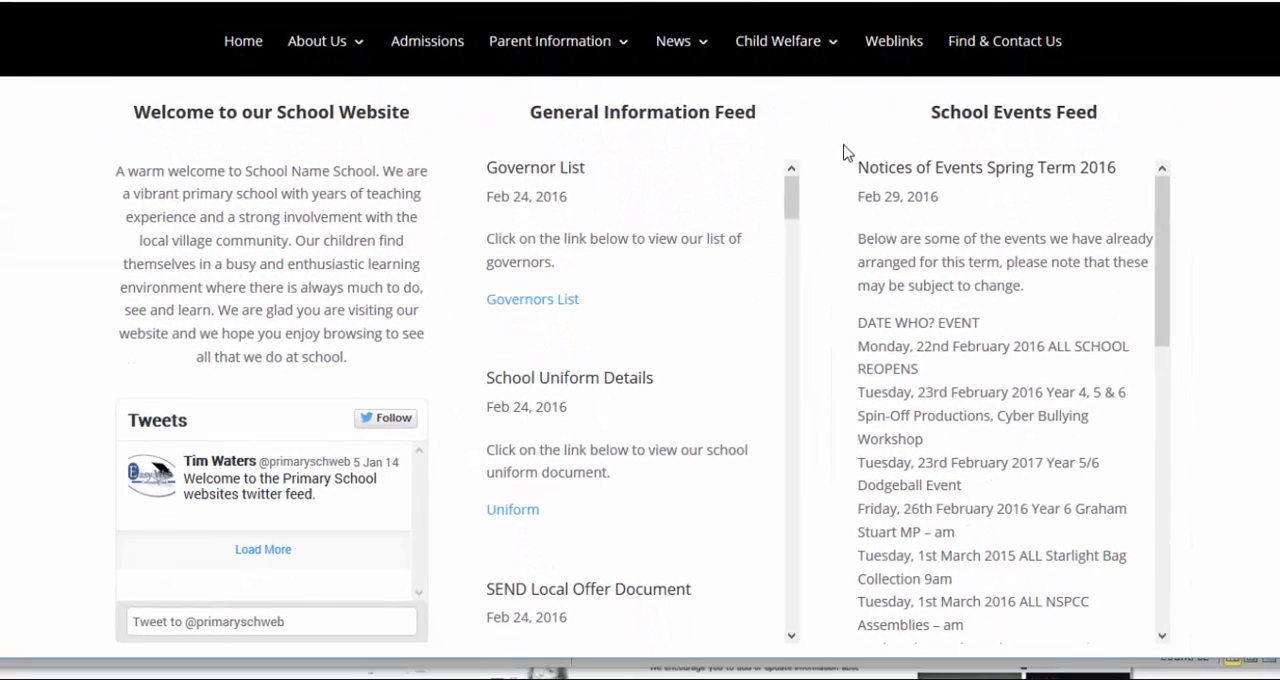
drag(889, 326, 1115, 371)
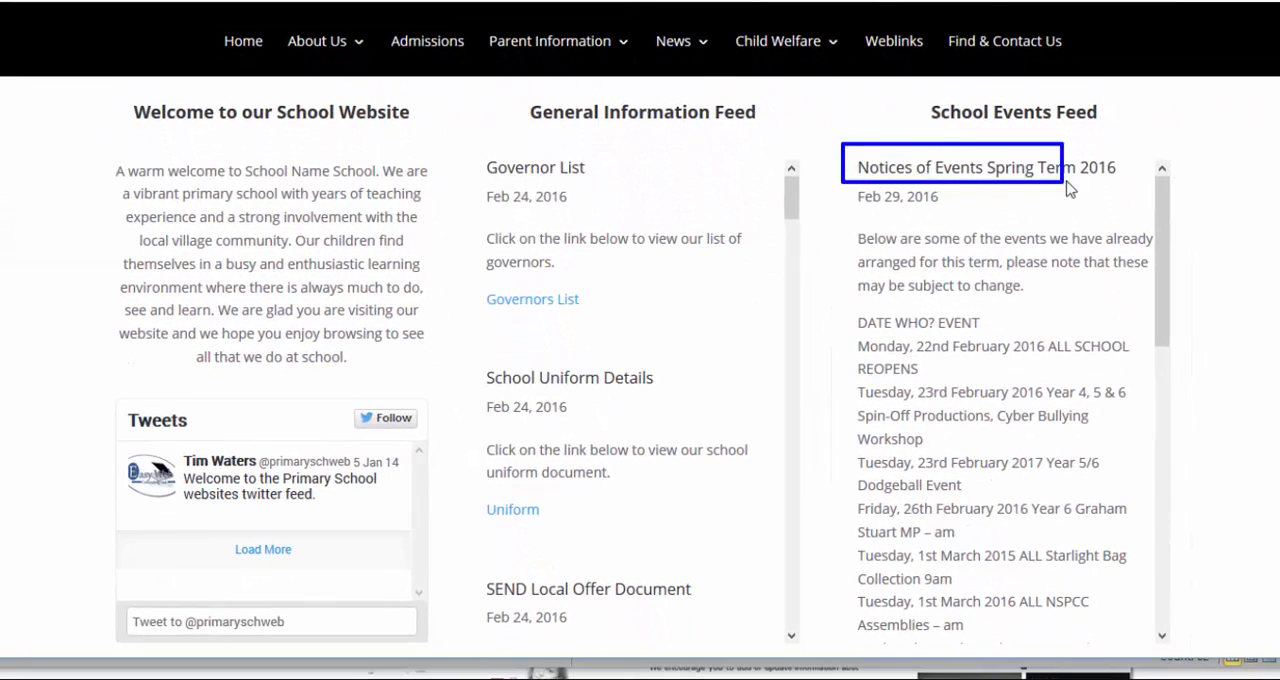
drag(1068, 188, 1135, 185)
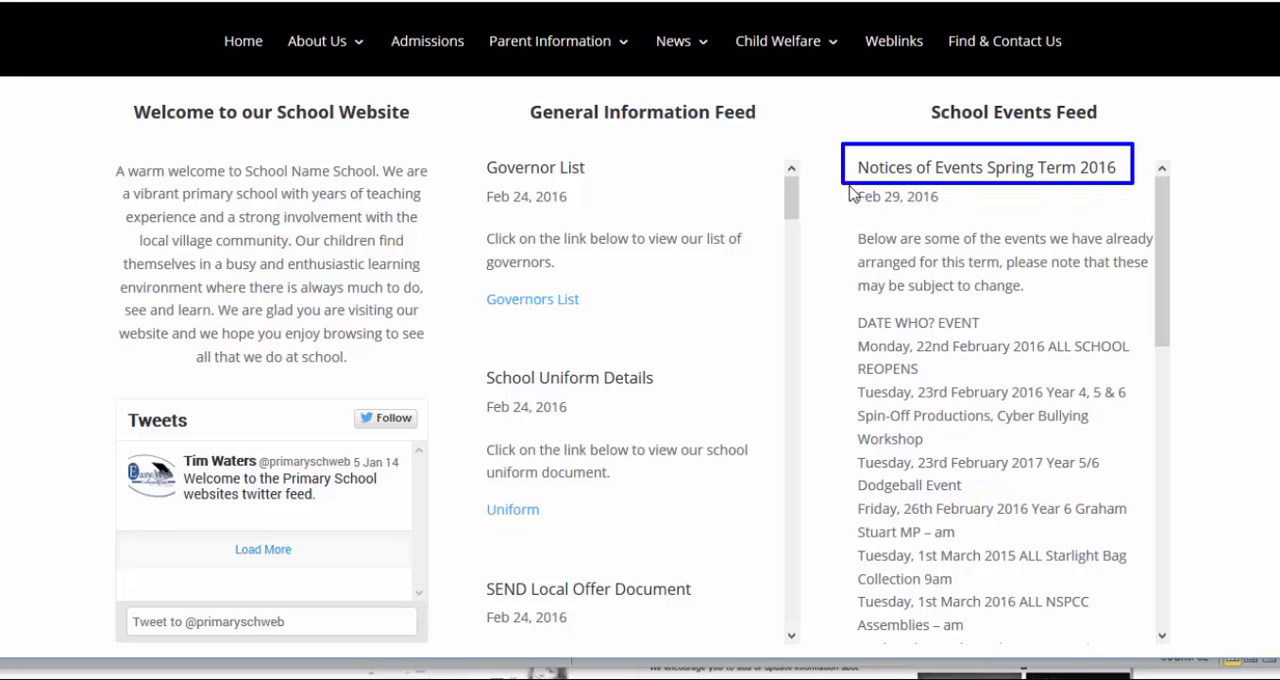
drag(848, 186, 953, 210)
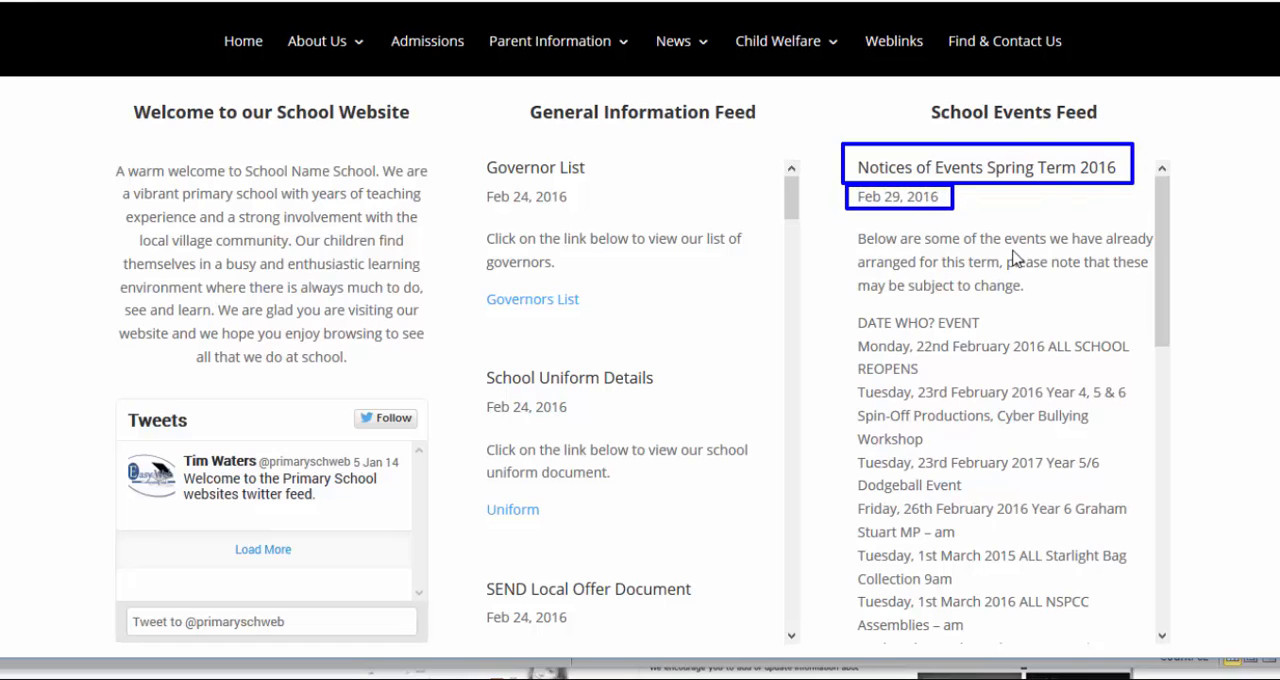
mouse_move(847, 226)
mouse_down()
mouse_move(914, 256)
mouse_move(1157, 299)
mouse_up()
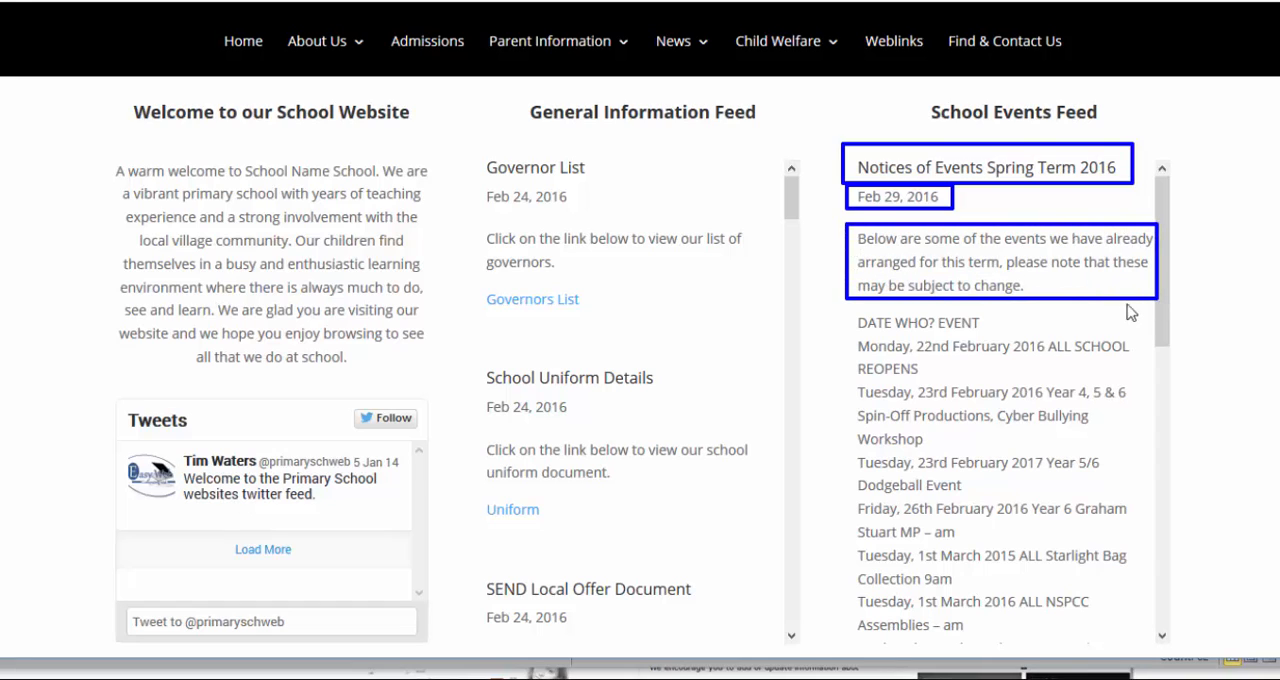
mouse_move(843, 312)
mouse_down()
mouse_move(1050, 452)
mouse_move(1143, 640)
mouse_up()
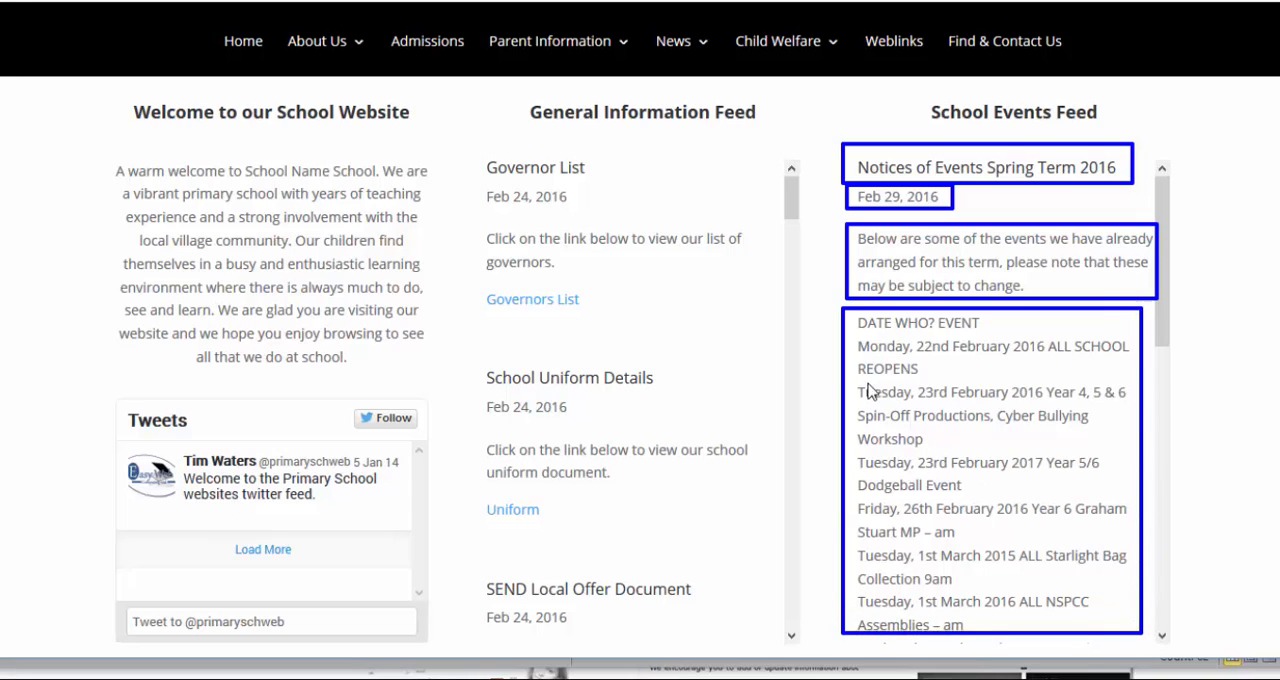
mouse_move(854, 339)
mouse_down()
mouse_move(966, 361)
mouse_move(1098, 358)
mouse_move(1138, 395)
mouse_move(1135, 373)
mouse_up()
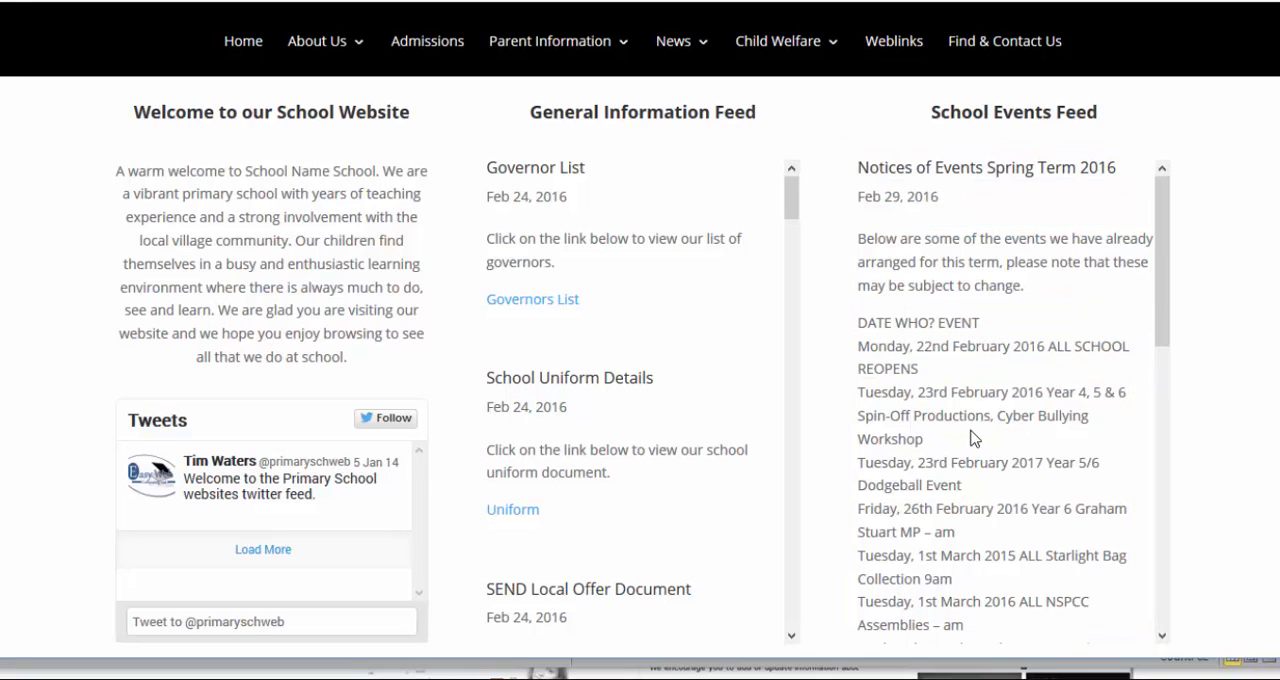
scroll(970, 438, down, 5)
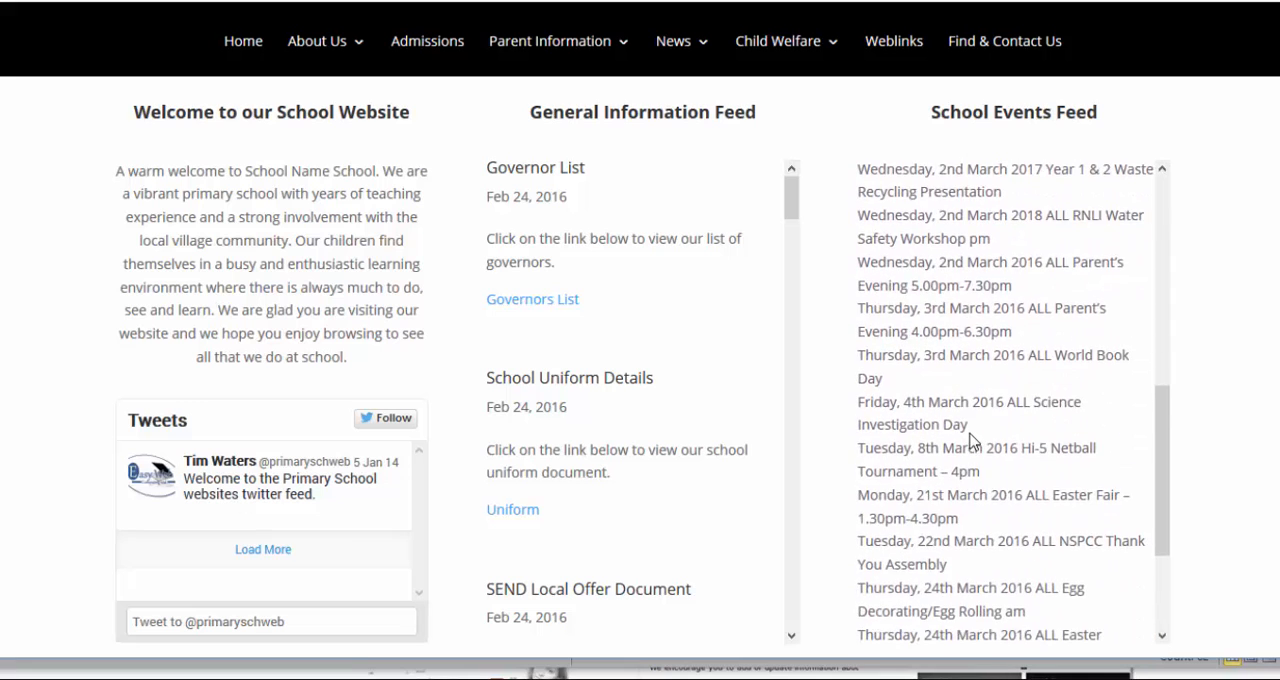
scroll(970, 440, up, 5)
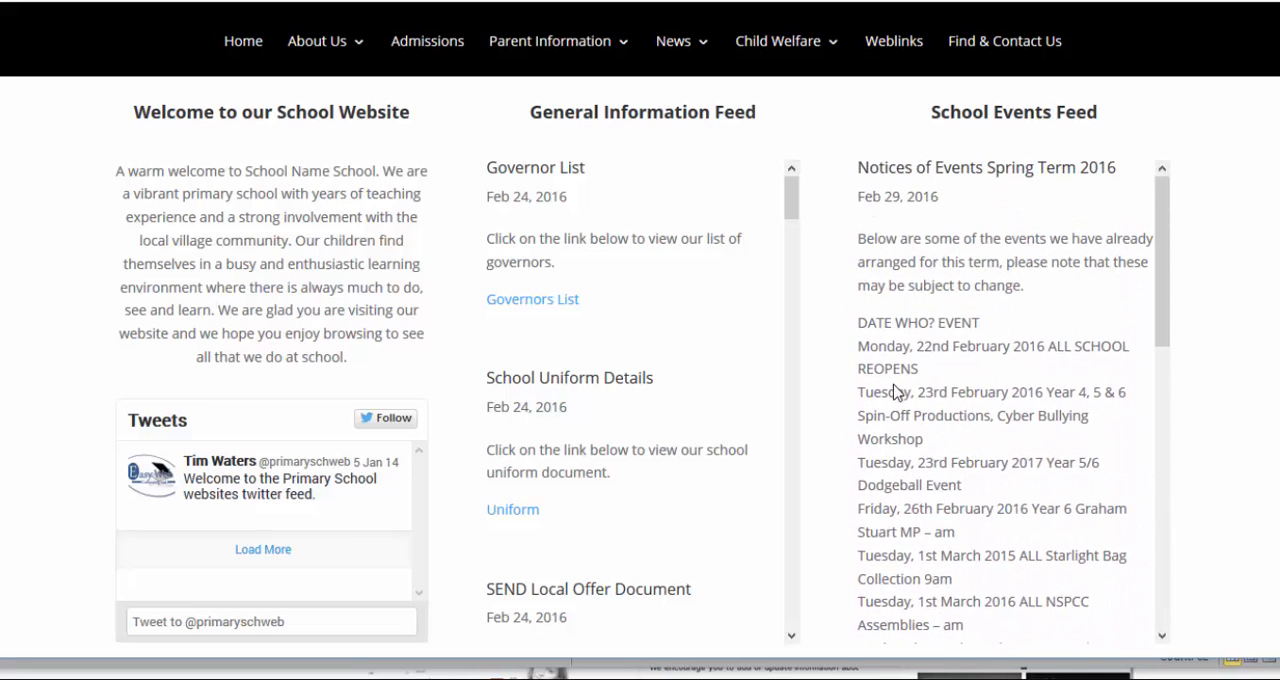
drag(855, 317, 987, 342)
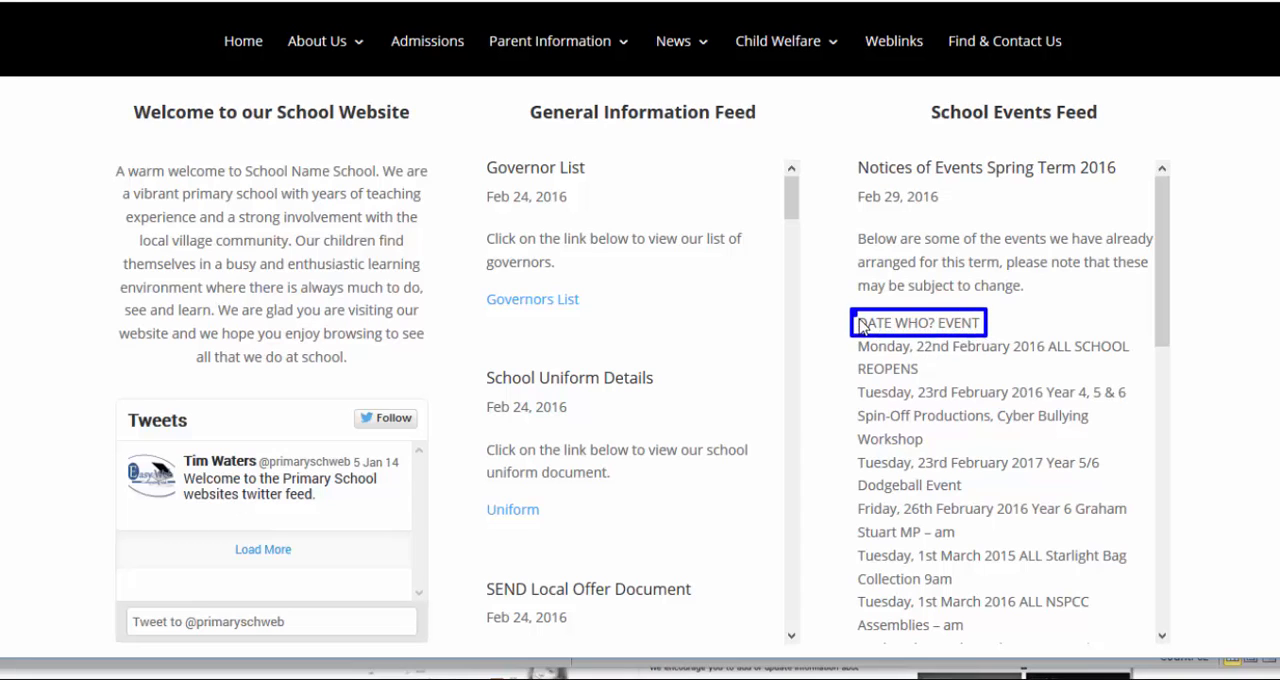
mouse_move(860, 320)
mouse_down()
mouse_move(900, 450)
mouse_move(898, 528)
mouse_up()
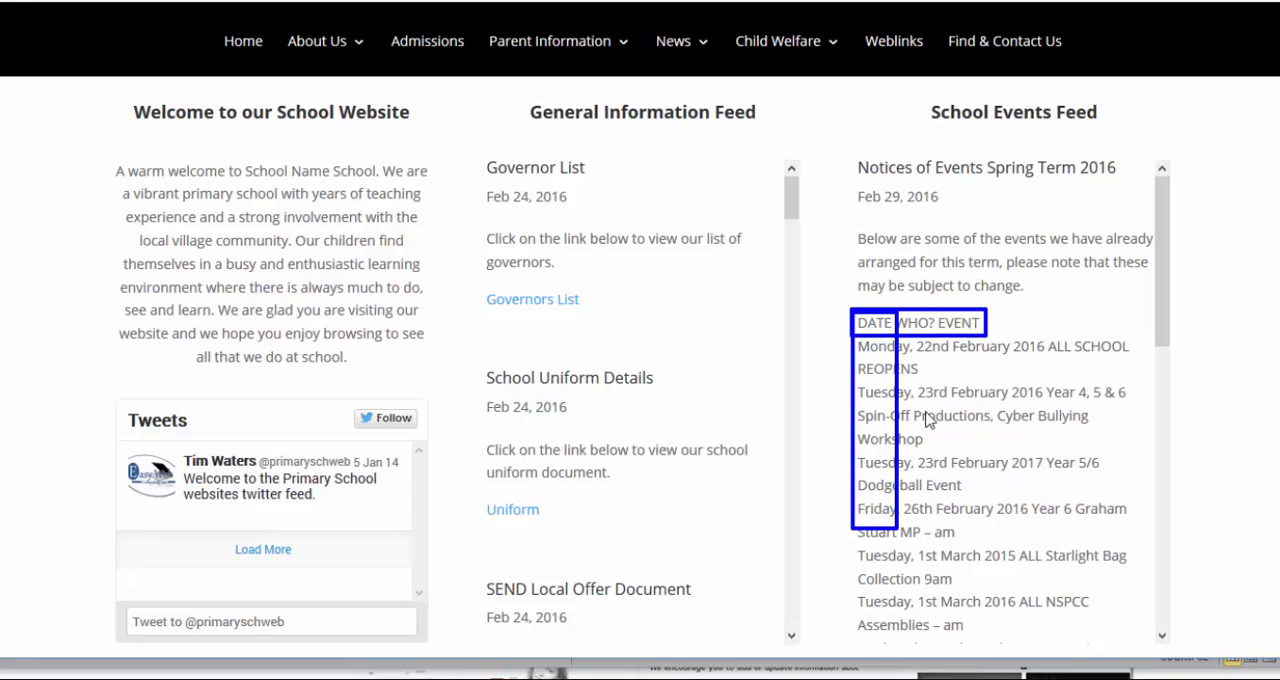
key(Escape)
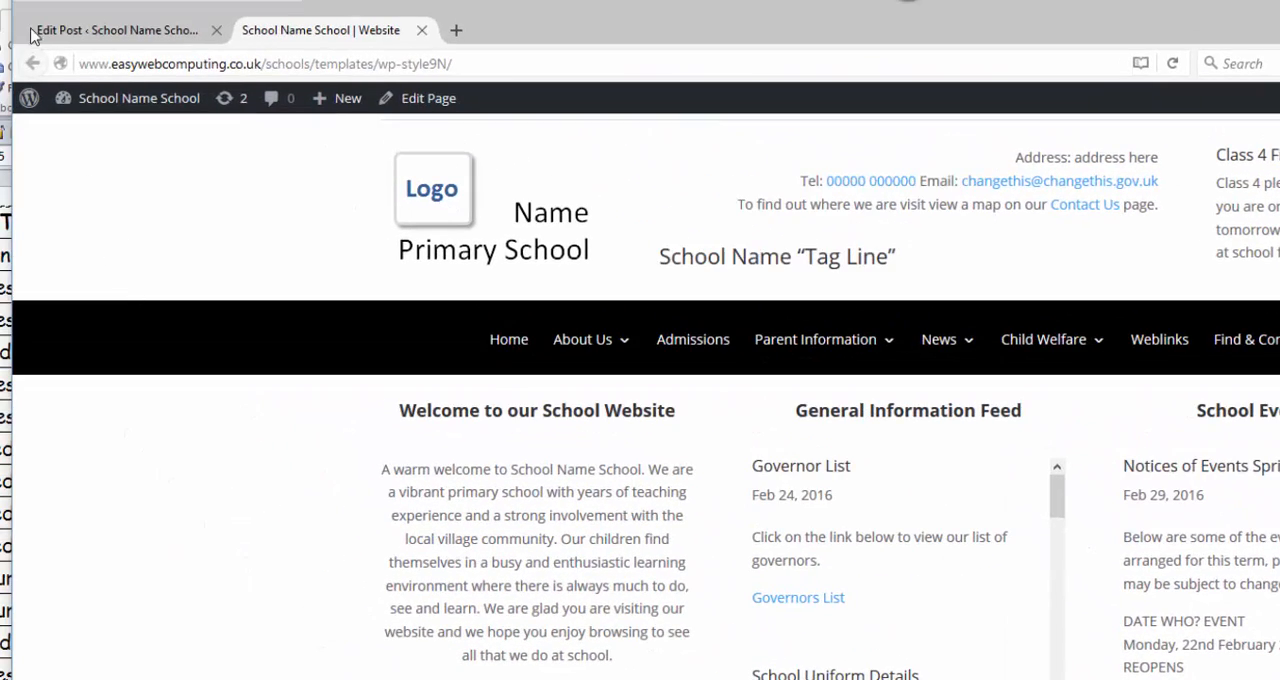
Step: Go back to the post editor, remove the "DATE WHO? EVENT" heading line from the body and update the post
drag(28, 13, 208, 47)
key(Escape)
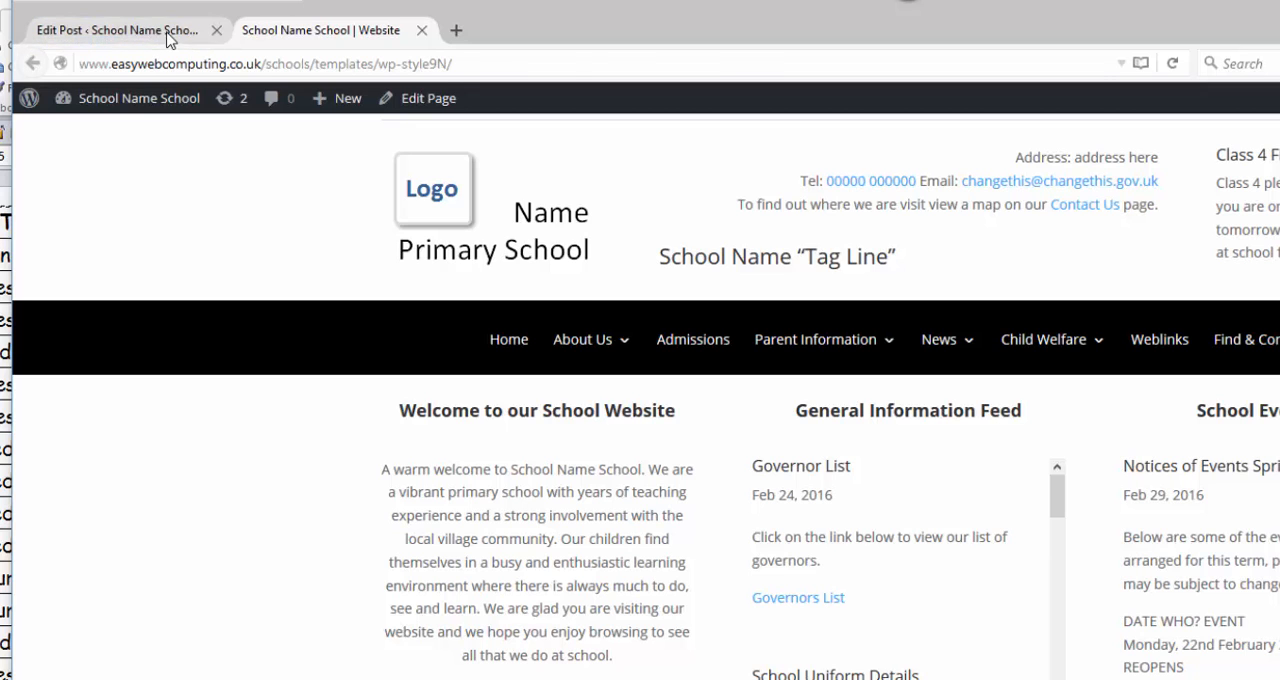
click(170, 38)
drag(222, 601, 366, 600)
key(BackSpace)
scroll(362, 600, down, 3)
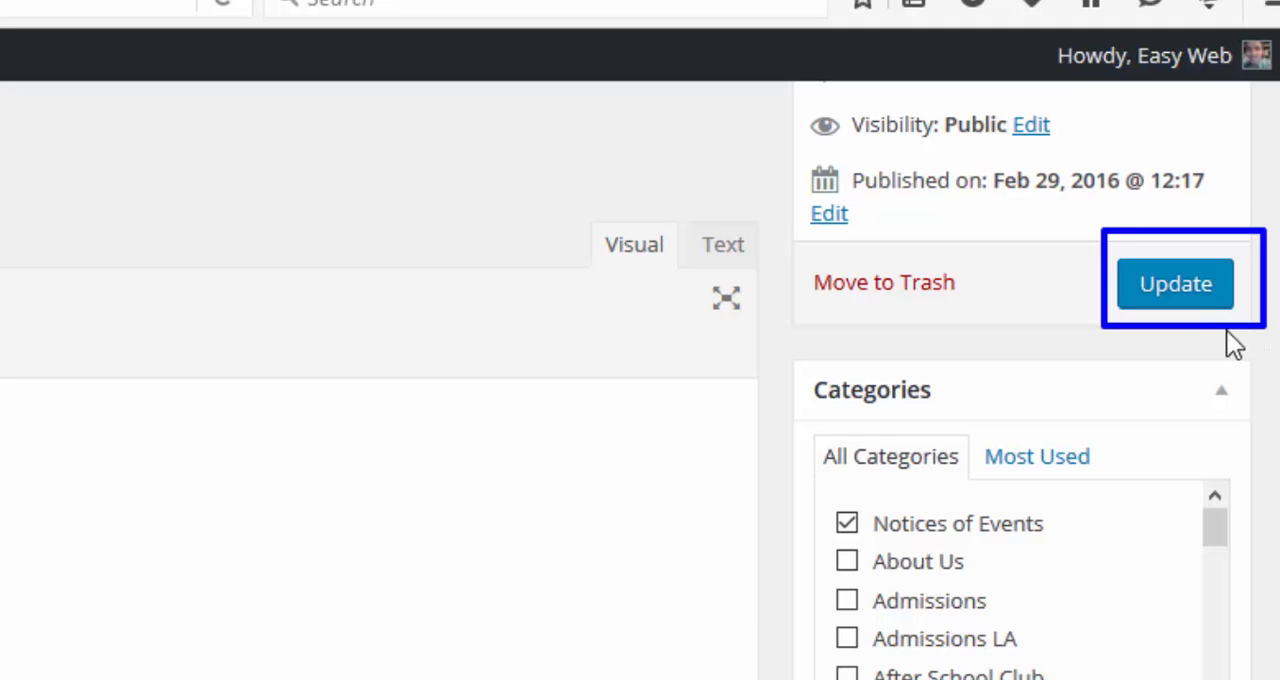
click(1182, 290)
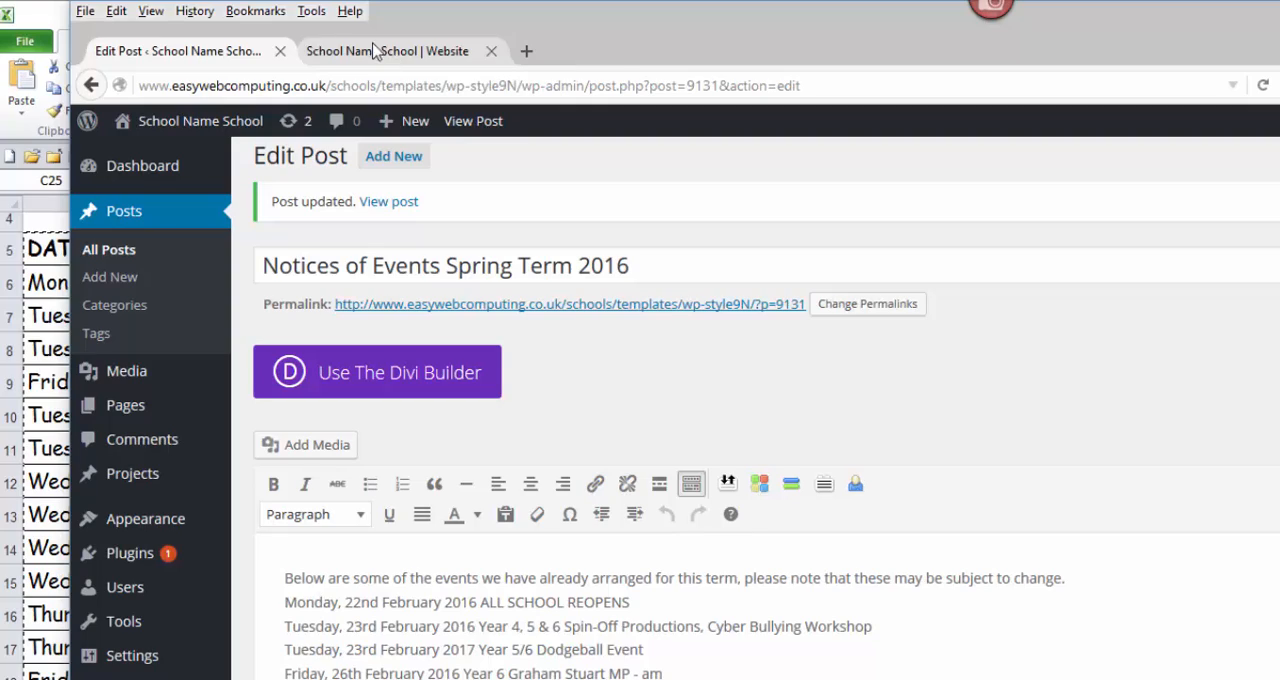
Step: Refresh the school website's home page and look through the updated event list in the School Events Feed
click(427, 66)
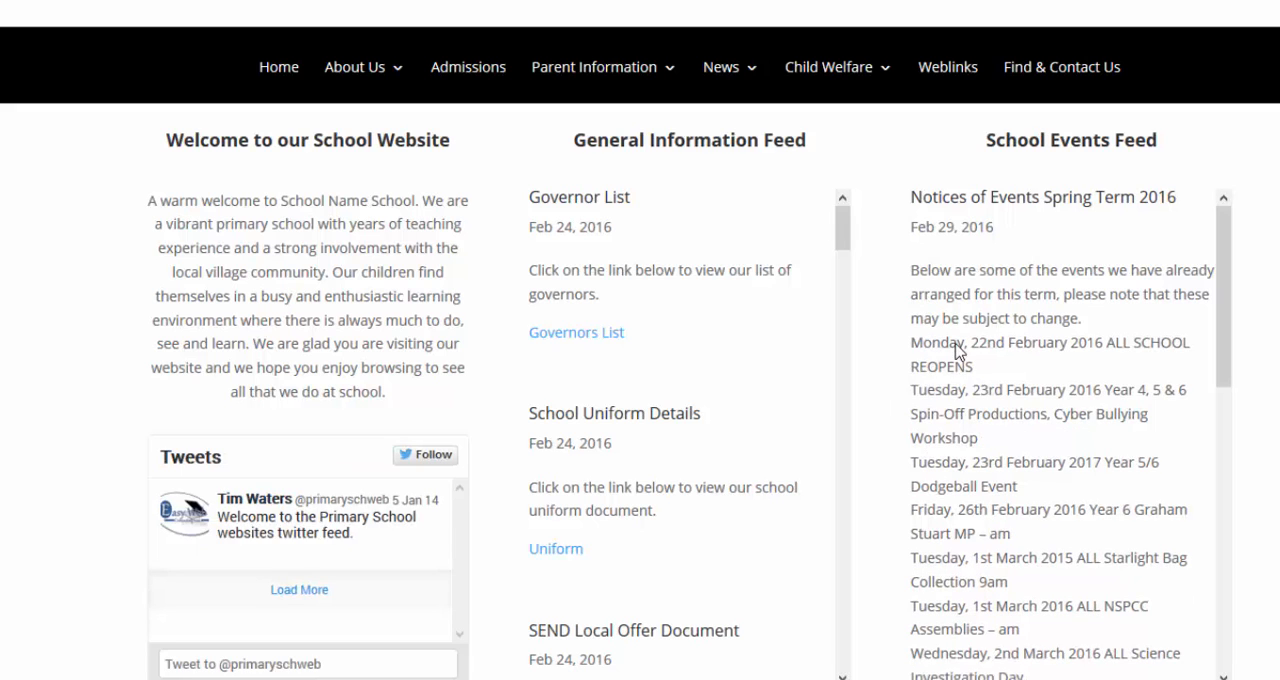
scroll(943, 420, down, 2)
scroll(943, 430, down, 2)
scroll(943, 432, up, 4)
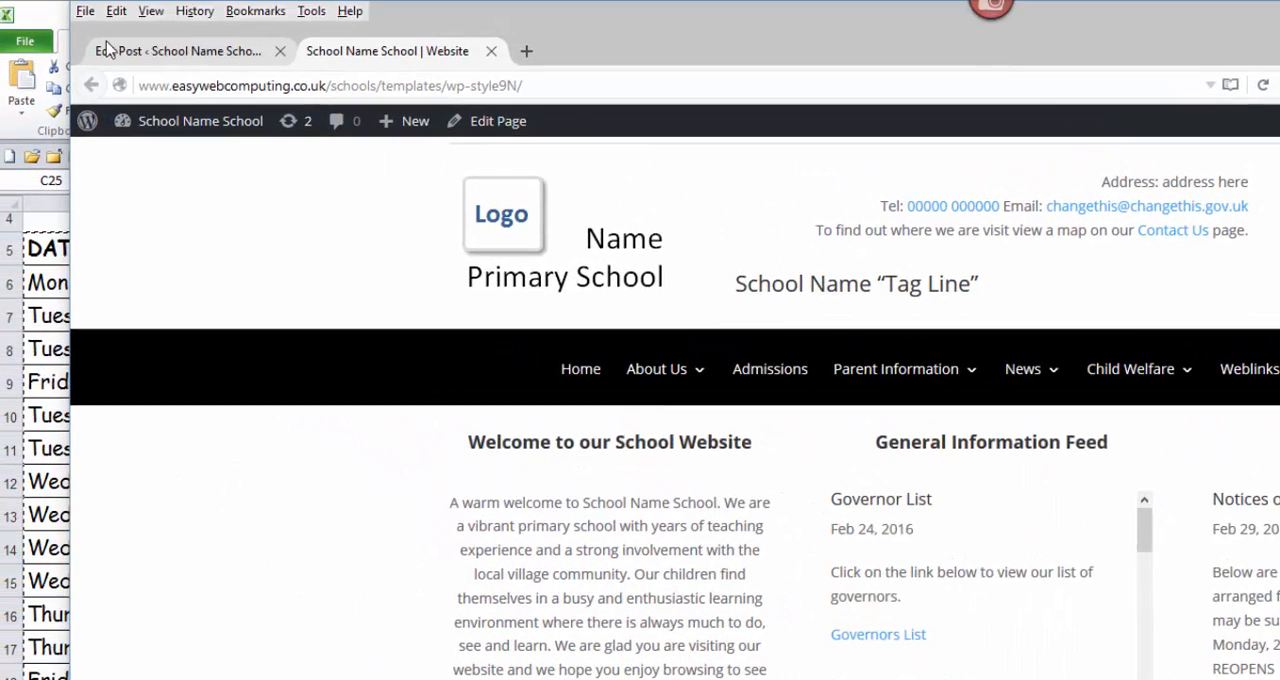
Step: Return to the post editor and delete all the event lines below the introductory sentence
drag(87, 36, 295, 72)
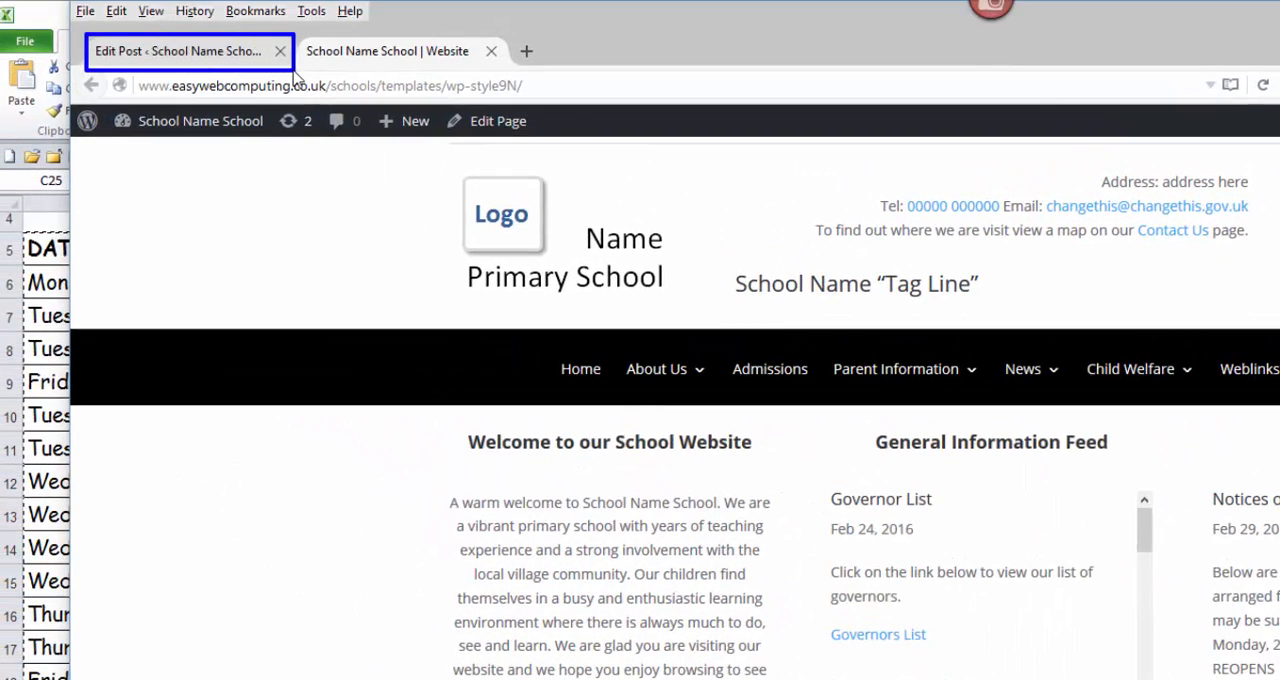
click(205, 63)
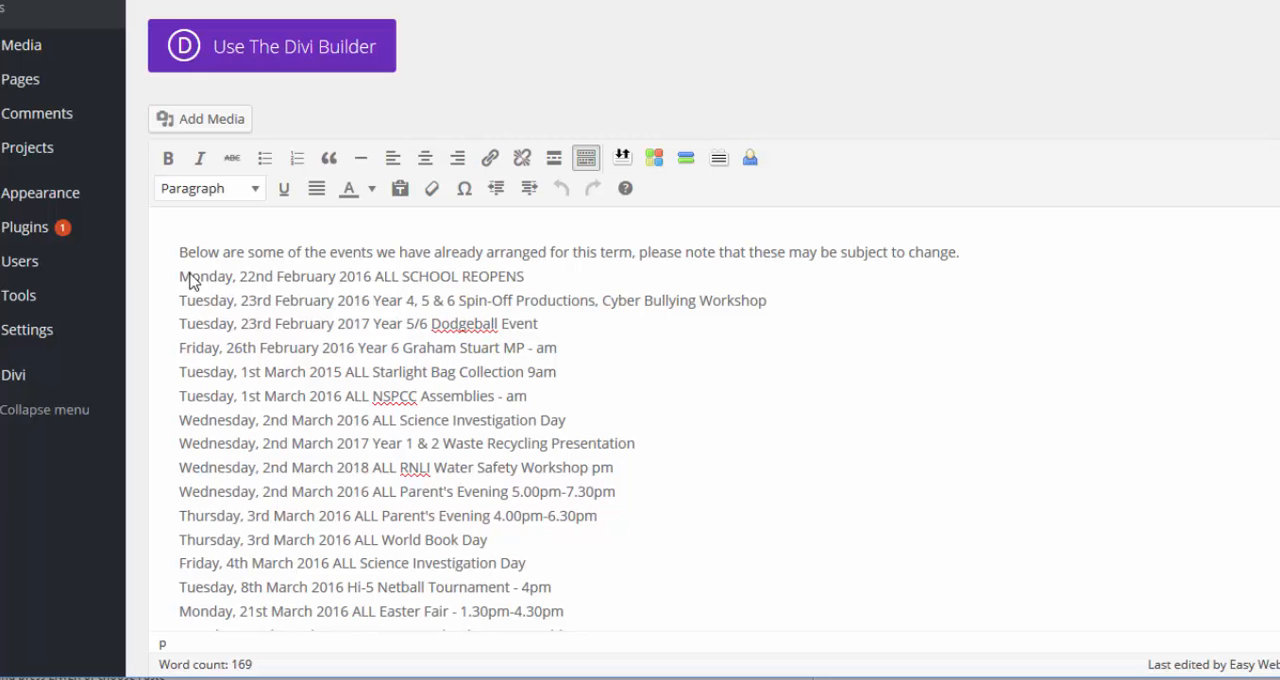
drag(181, 280, 624, 497)
scroll(622, 497, up, 3)
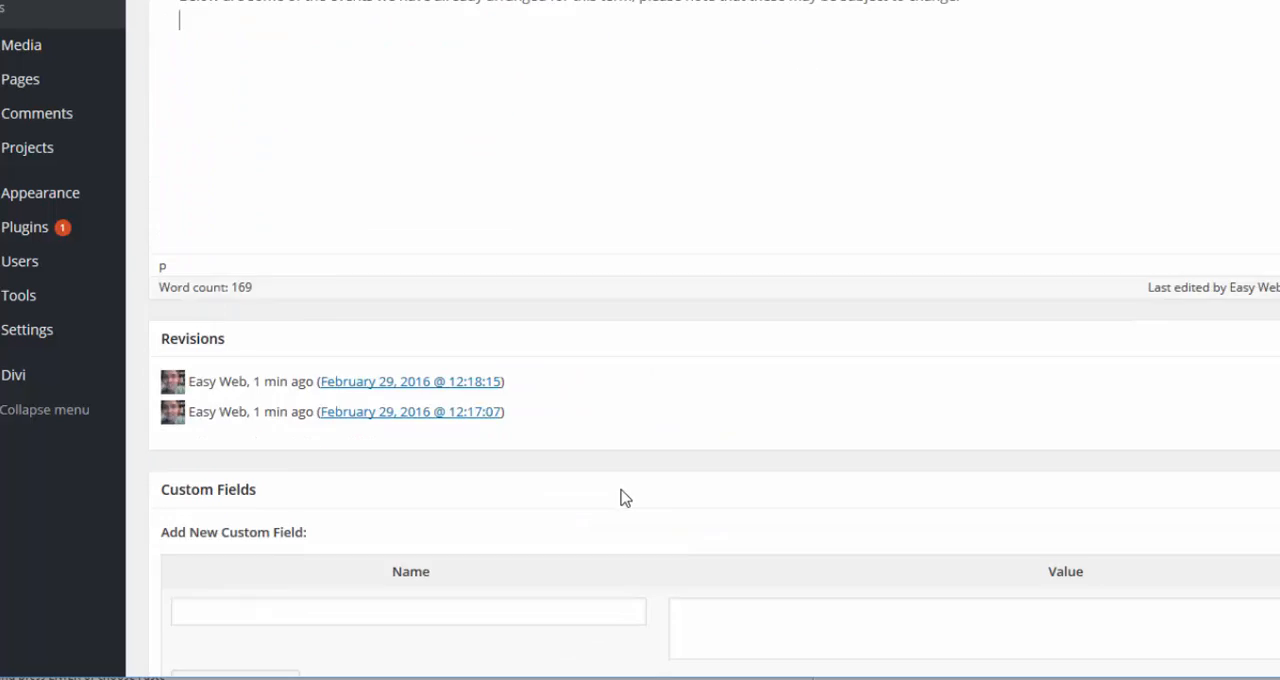
key(BackSpace)
scroll(232, 190, up, 1)
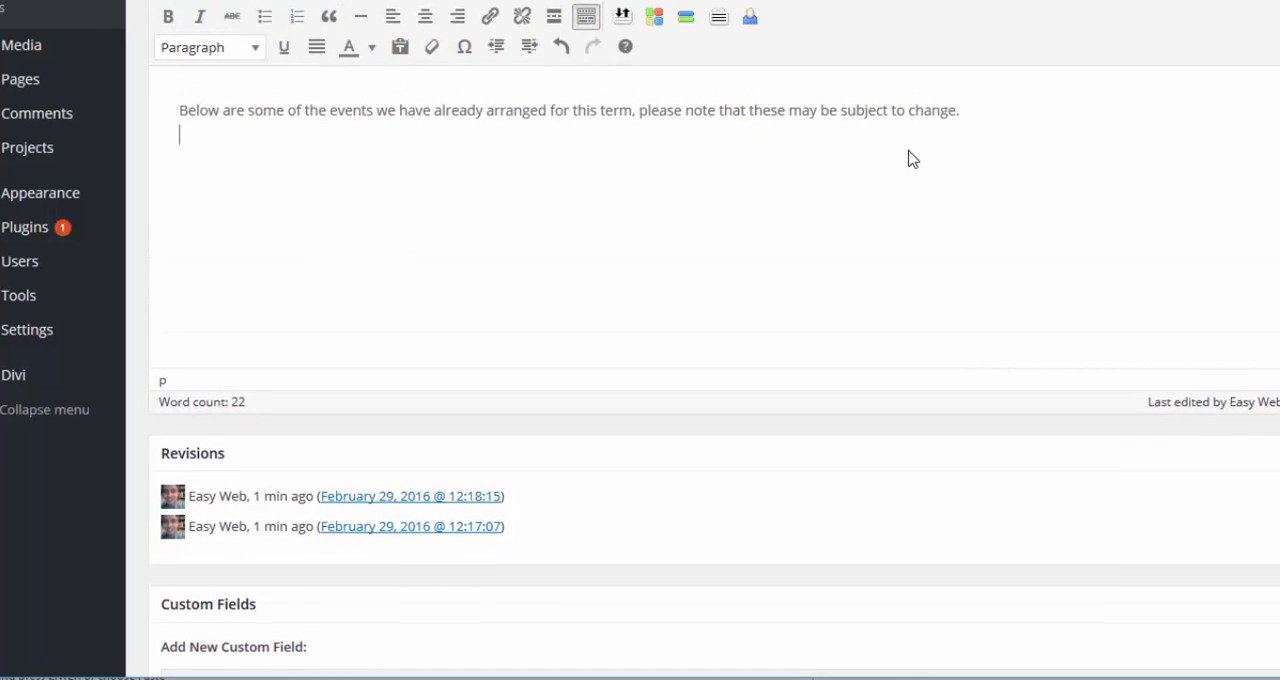
Step: Start a new line below the introductory sentence in the post body
key(BackSpace)
key(Return)
click(180, 160)
right_click(192, 165)
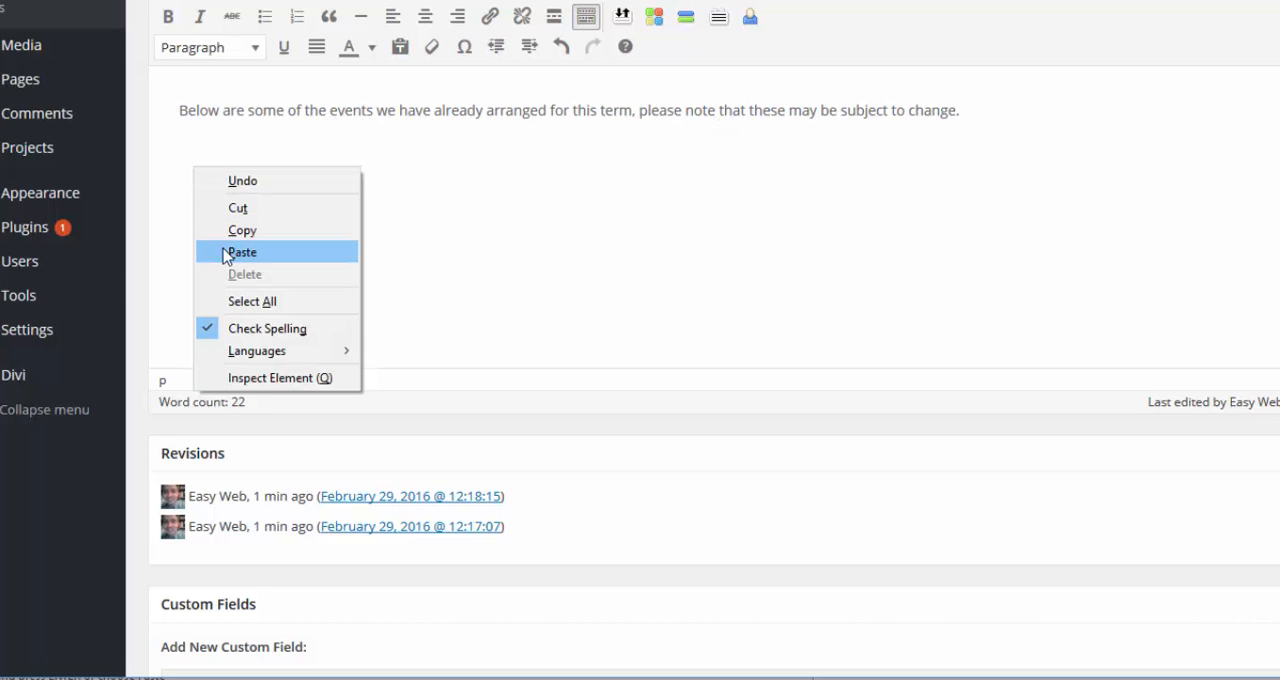
click(185, 163)
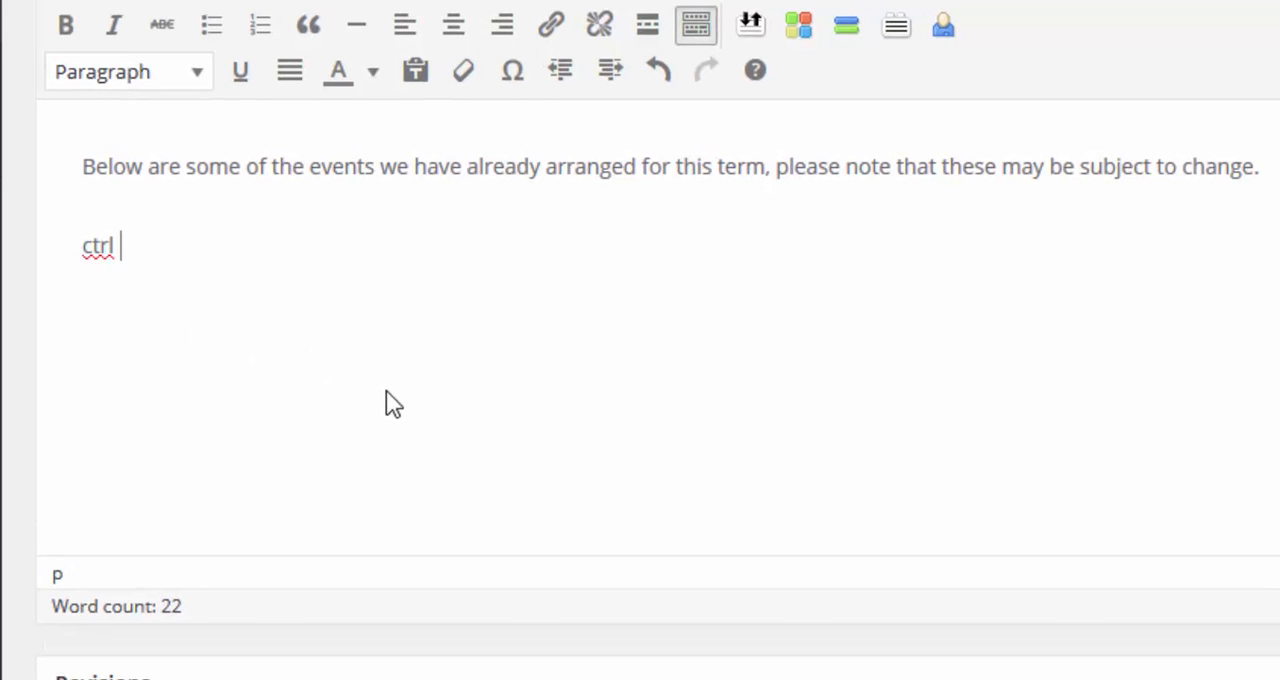
text(ey an)
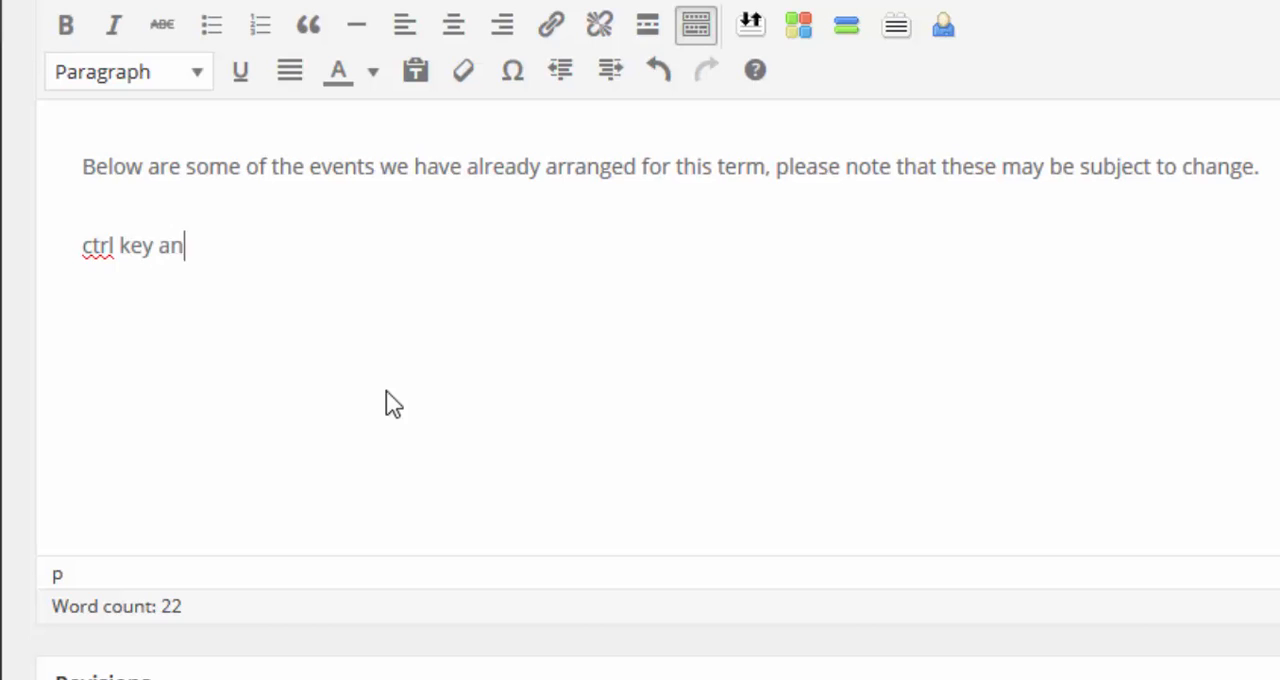
text(d then press the)
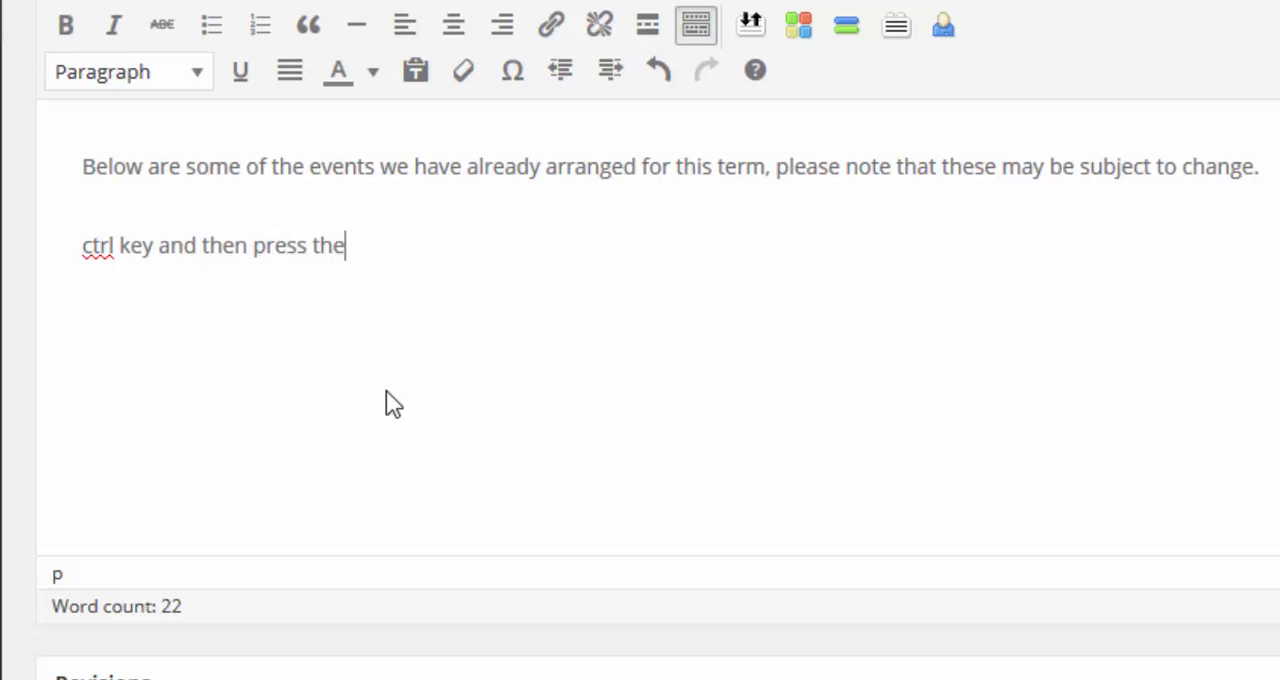
text( letter v)
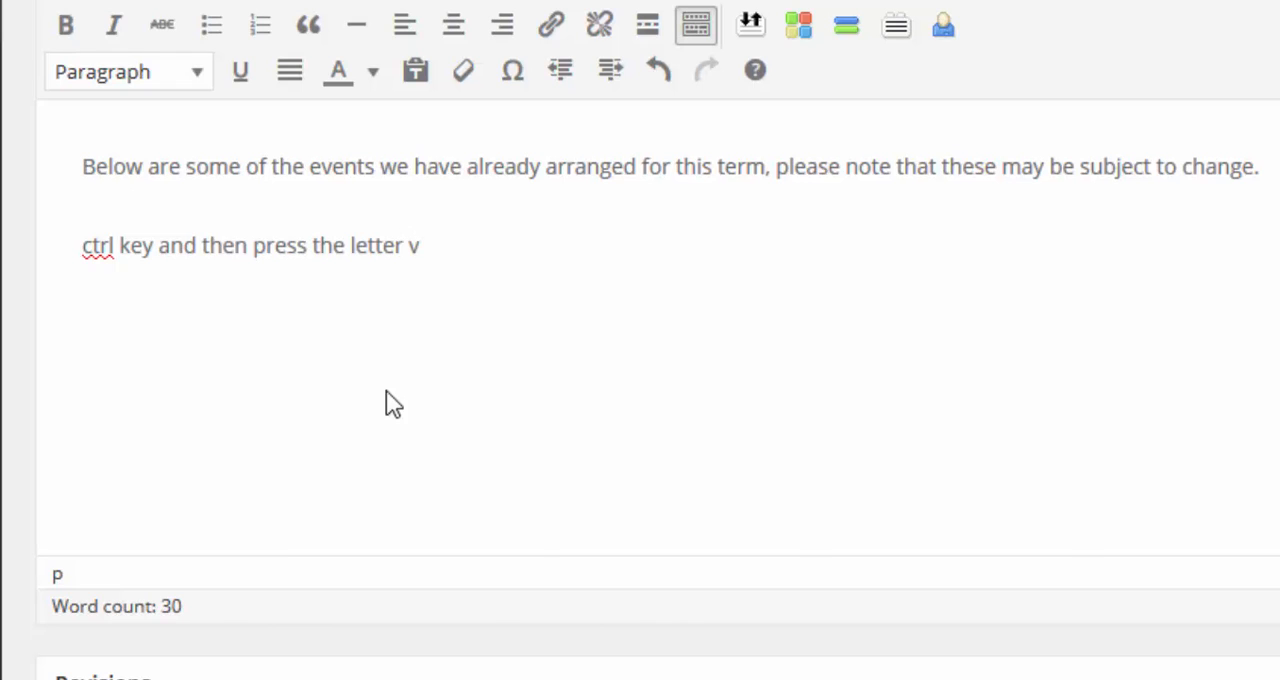
key(shift+Home)
key(BackSpace)
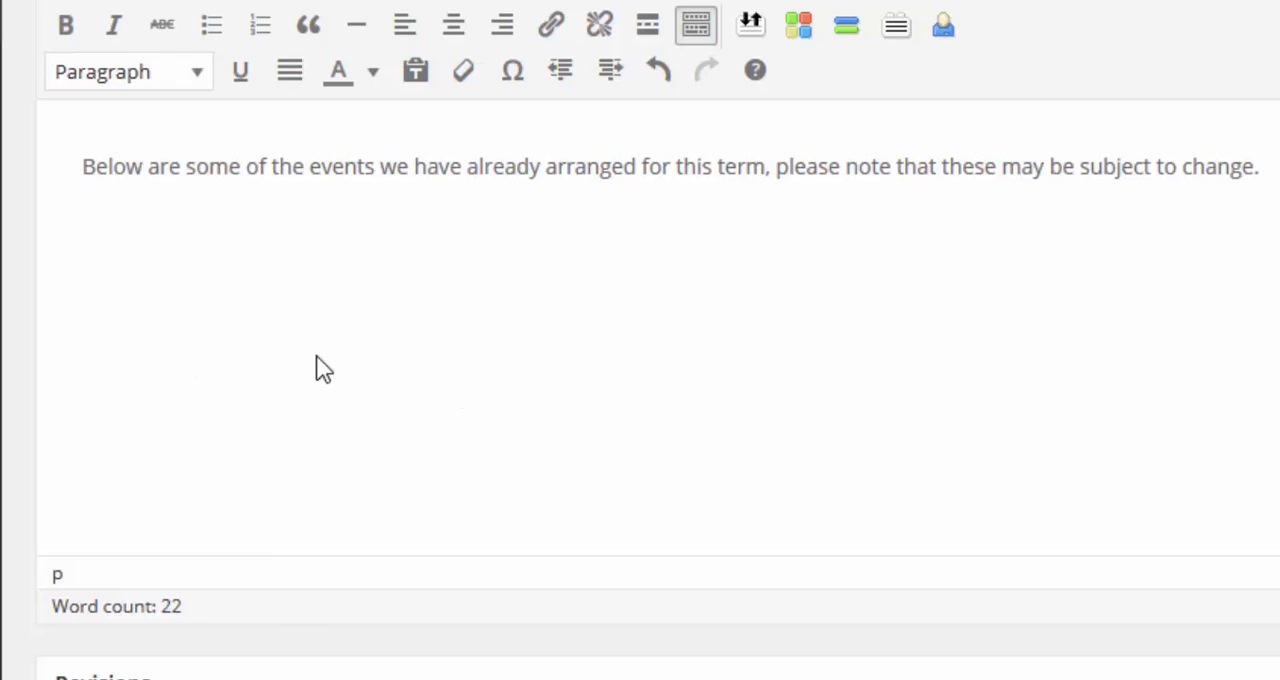
Step: Paste the copied event table with its DATE, WHO? and EVENT columns below the introductory sentence and update the post
key(ctrl+v)
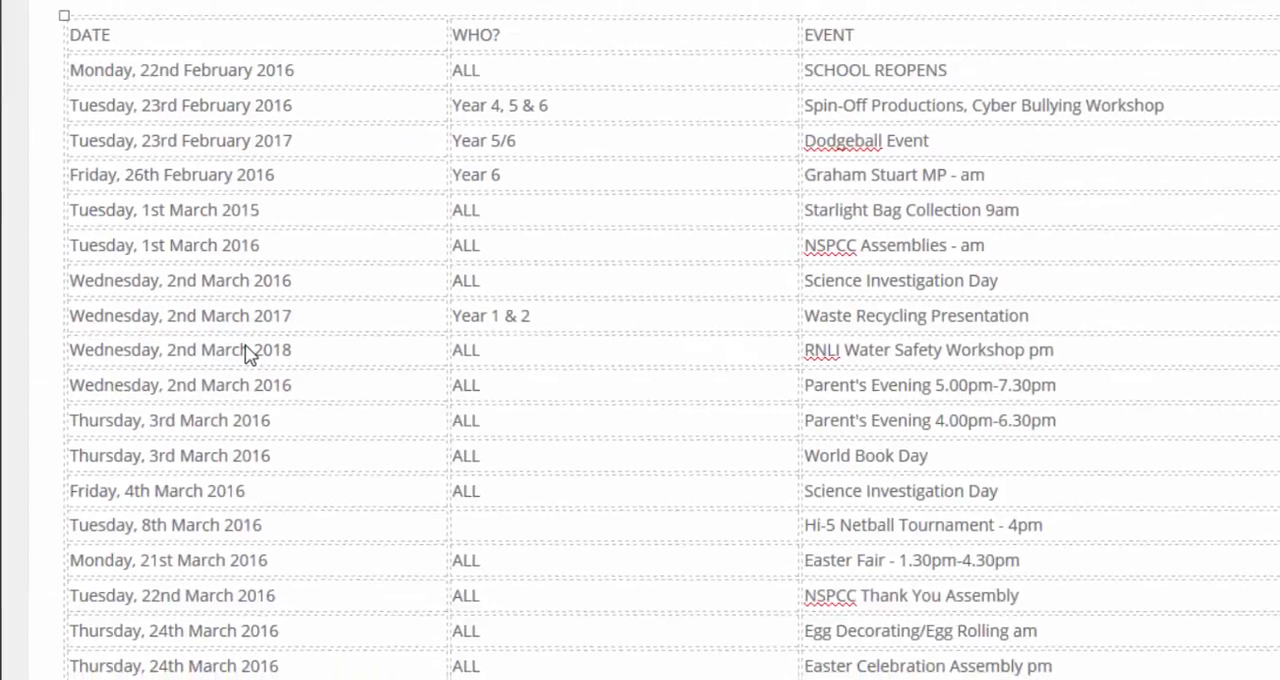
scroll(590, 374, up, 2)
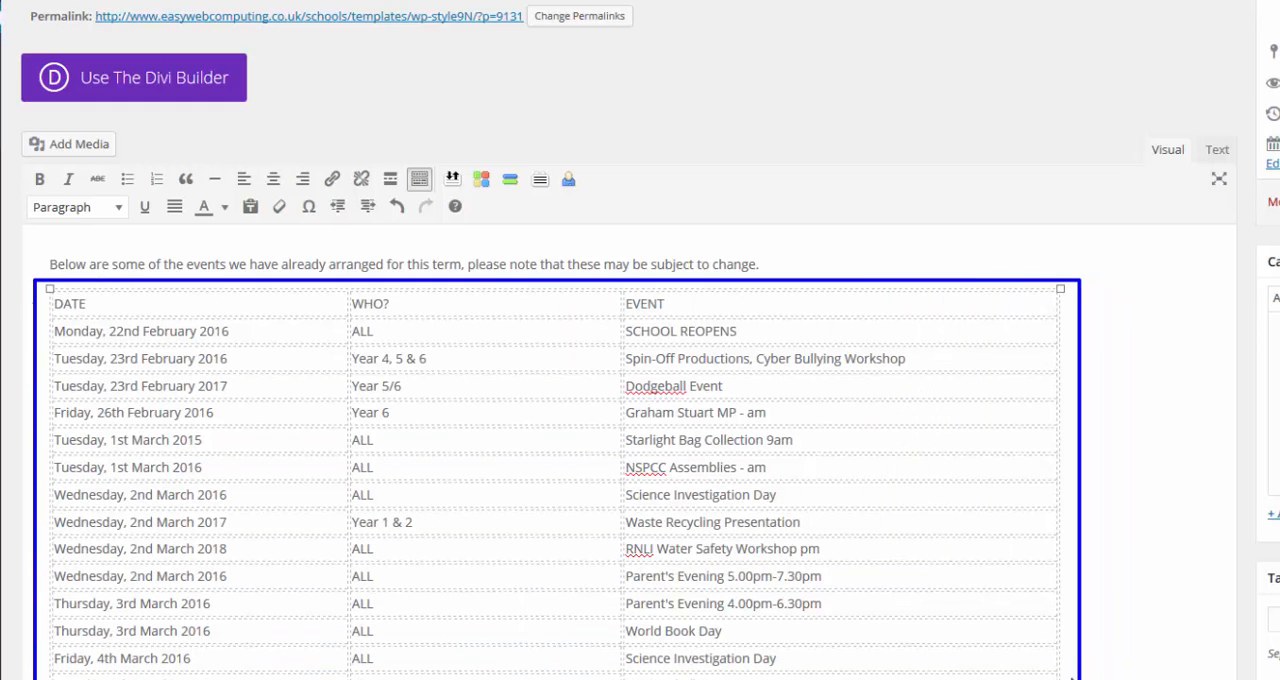
scroll(1058, 640, down, 2)
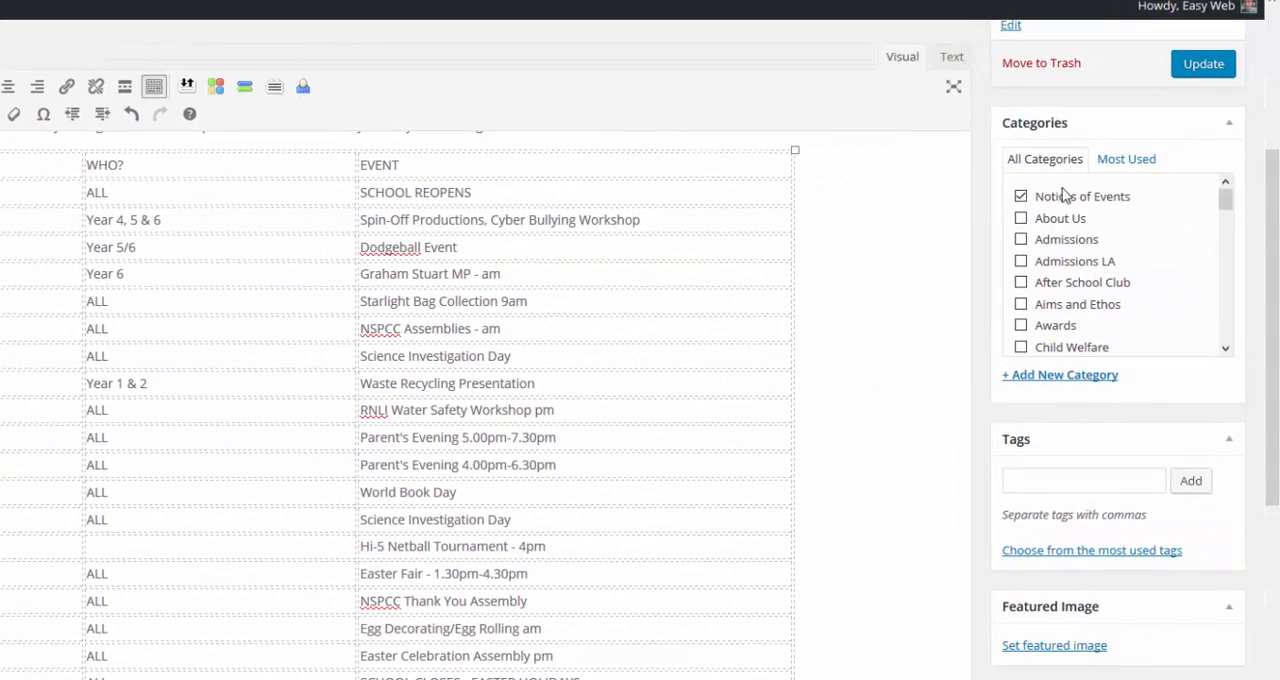
scroll(1065, 195, up, 3)
click(1195, 376)
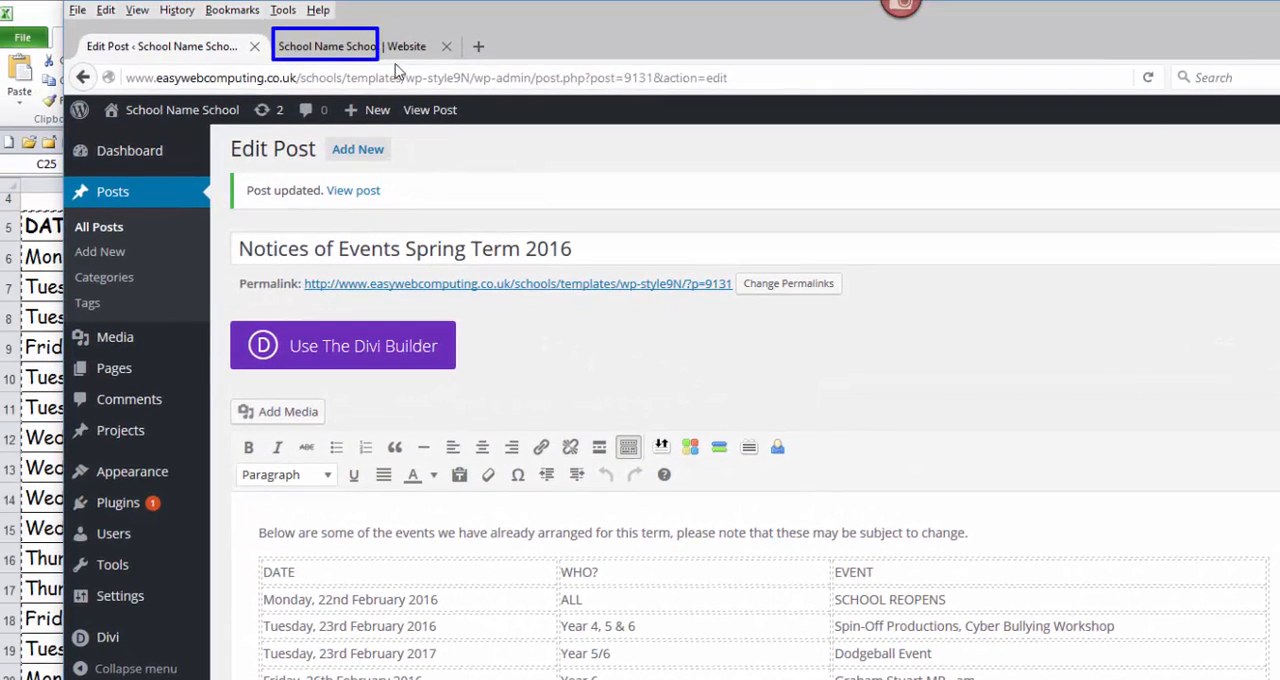
Step: Refresh the school website's home page and examine the rows and the DATE, WHO? and EVENT columns of the table in the School Events Feed
click(366, 48)
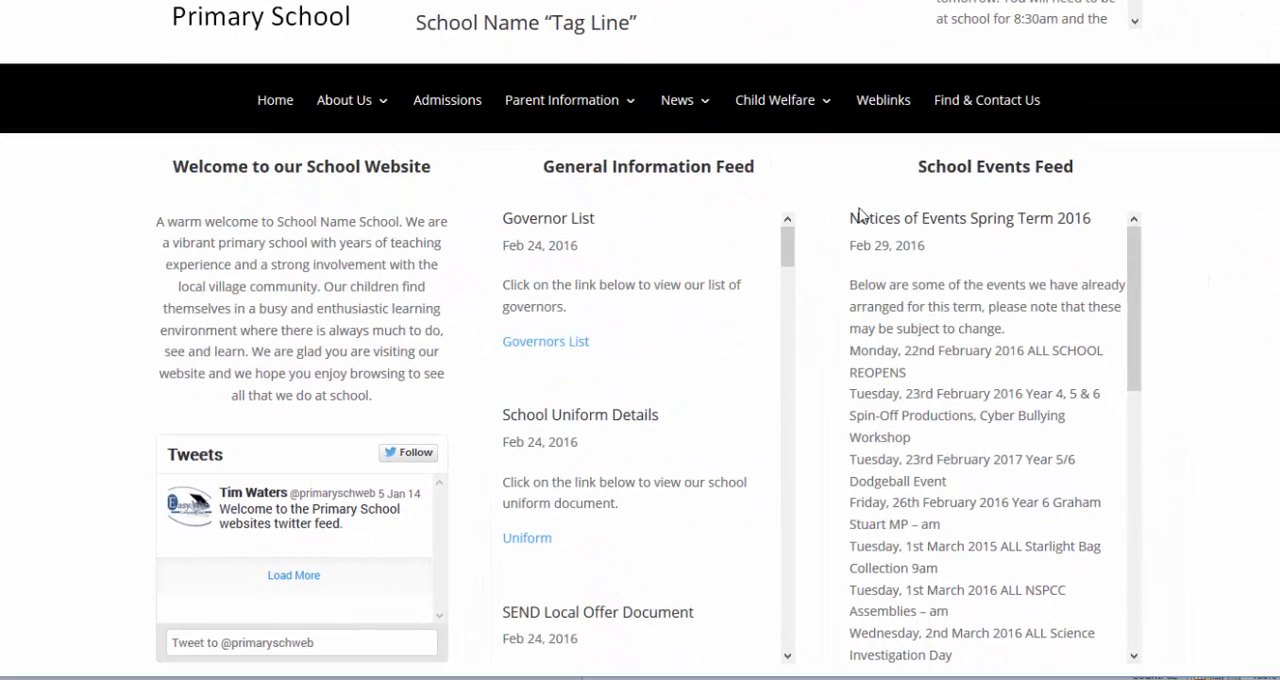
drag(845, 195, 1127, 648)
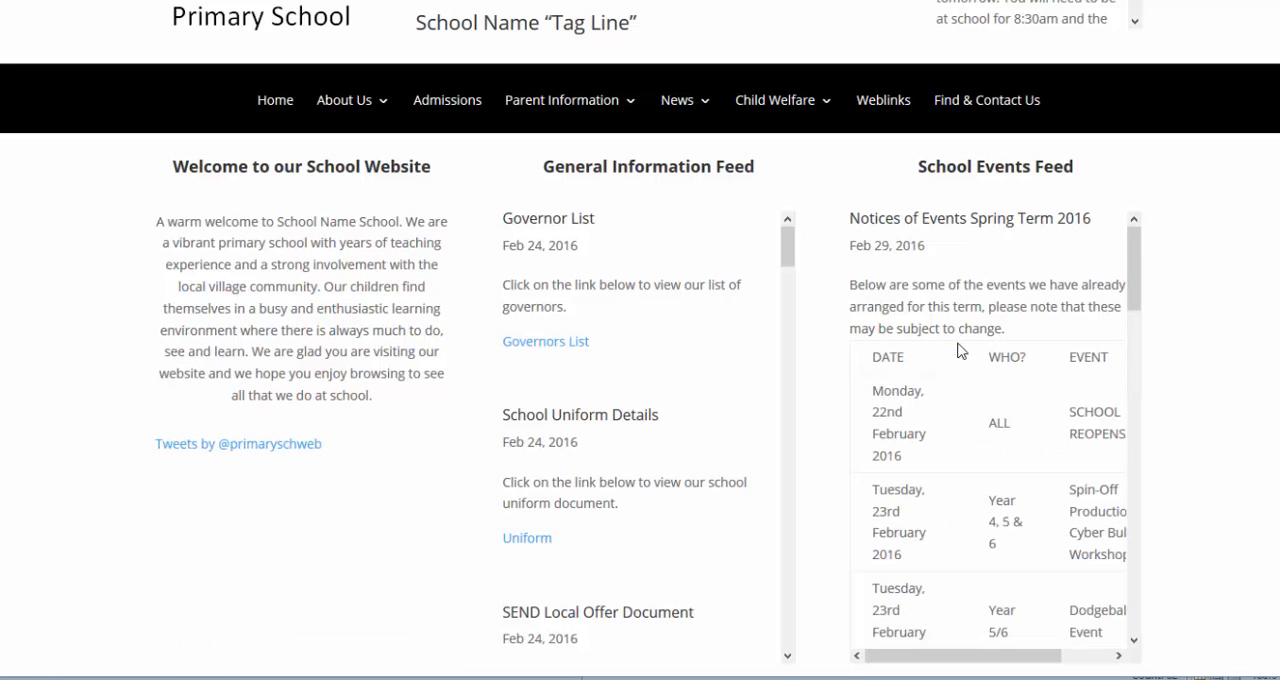
drag(1131, 290, 1134, 310)
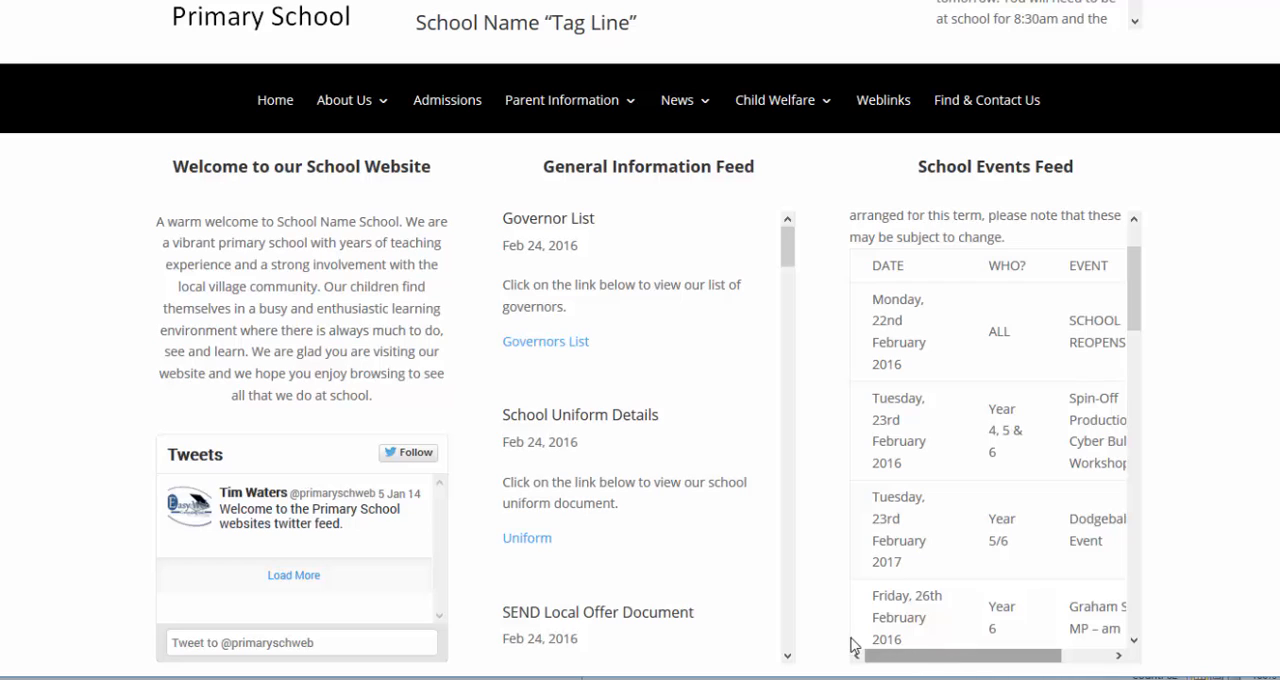
drag(843, 645, 1148, 676)
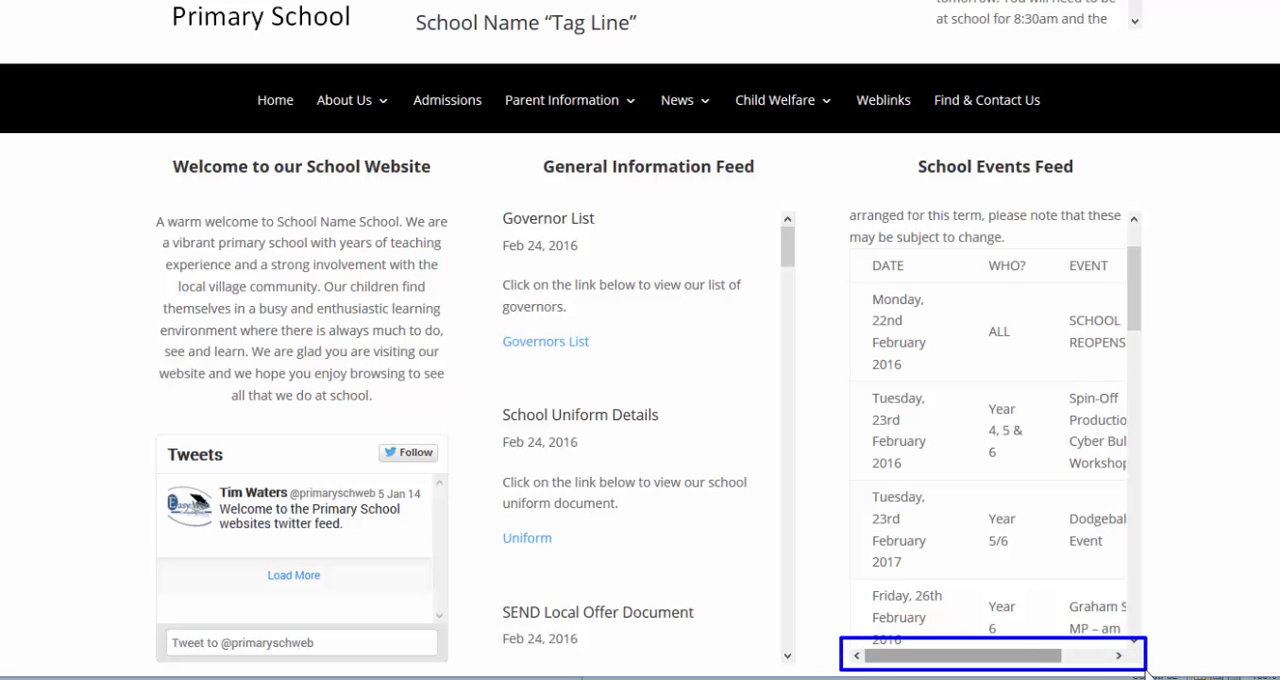
drag(998, 659, 1014, 660)
scroll(997, 468, down, 2)
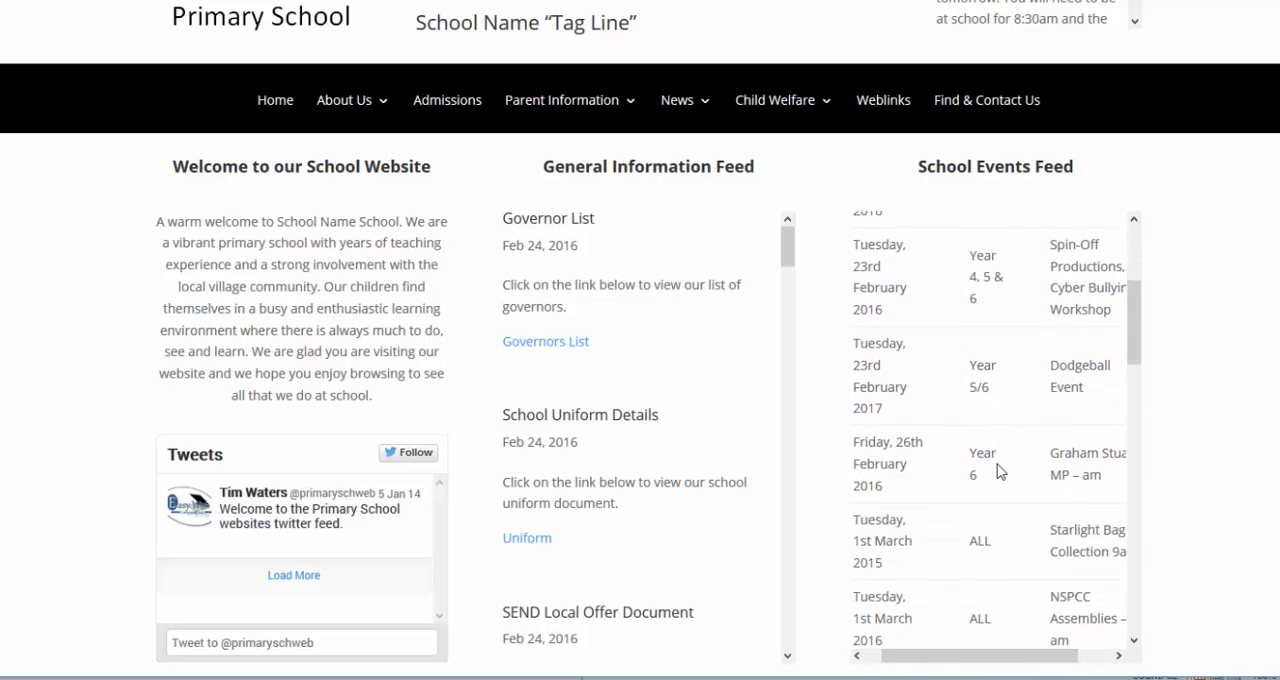
scroll(997, 470, down, 3)
scroll(1000, 472, down, 1)
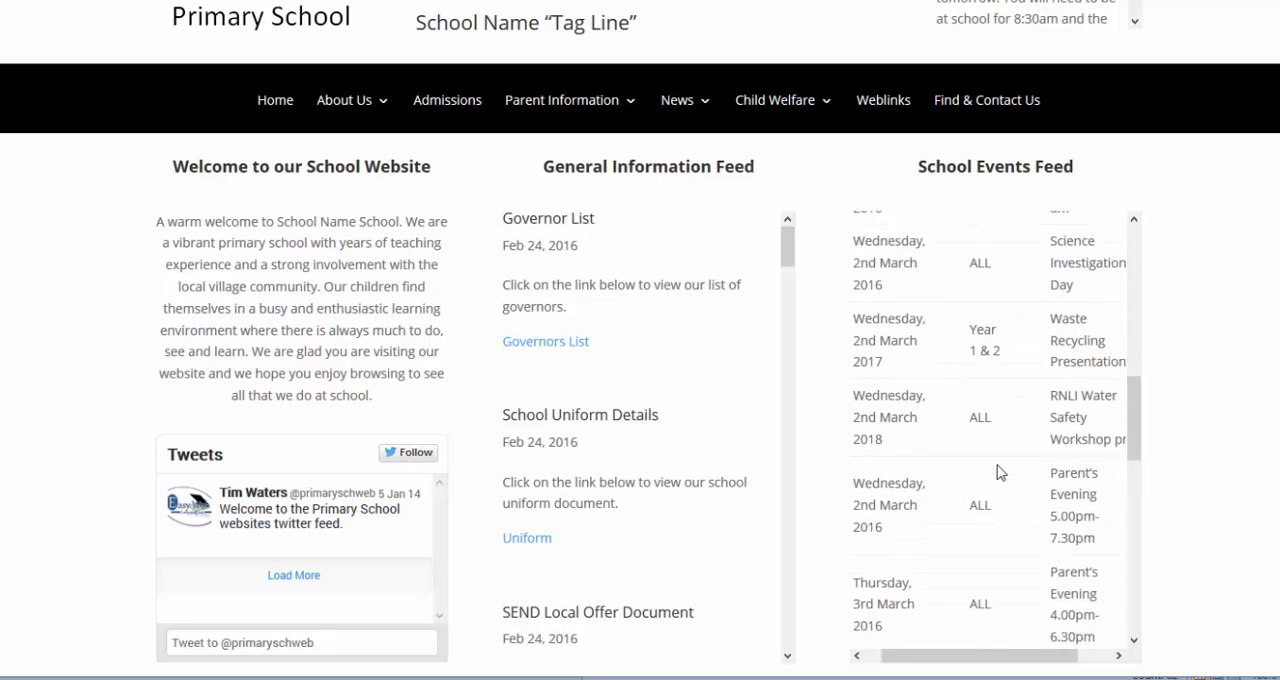
scroll(1000, 472, down, 2)
scroll(997, 472, up, 10)
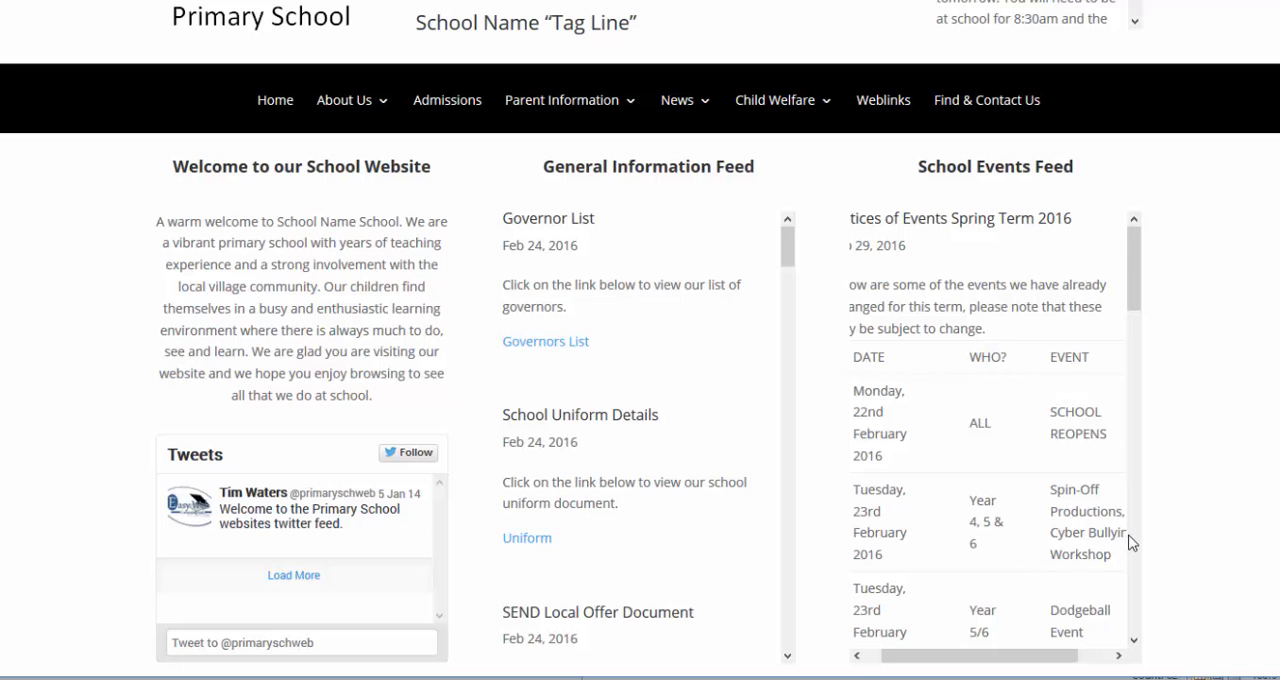
mouse_move(1013, 655)
mouse_down()
mouse_move(1027, 657)
mouse_move(1007, 659)
mouse_up()
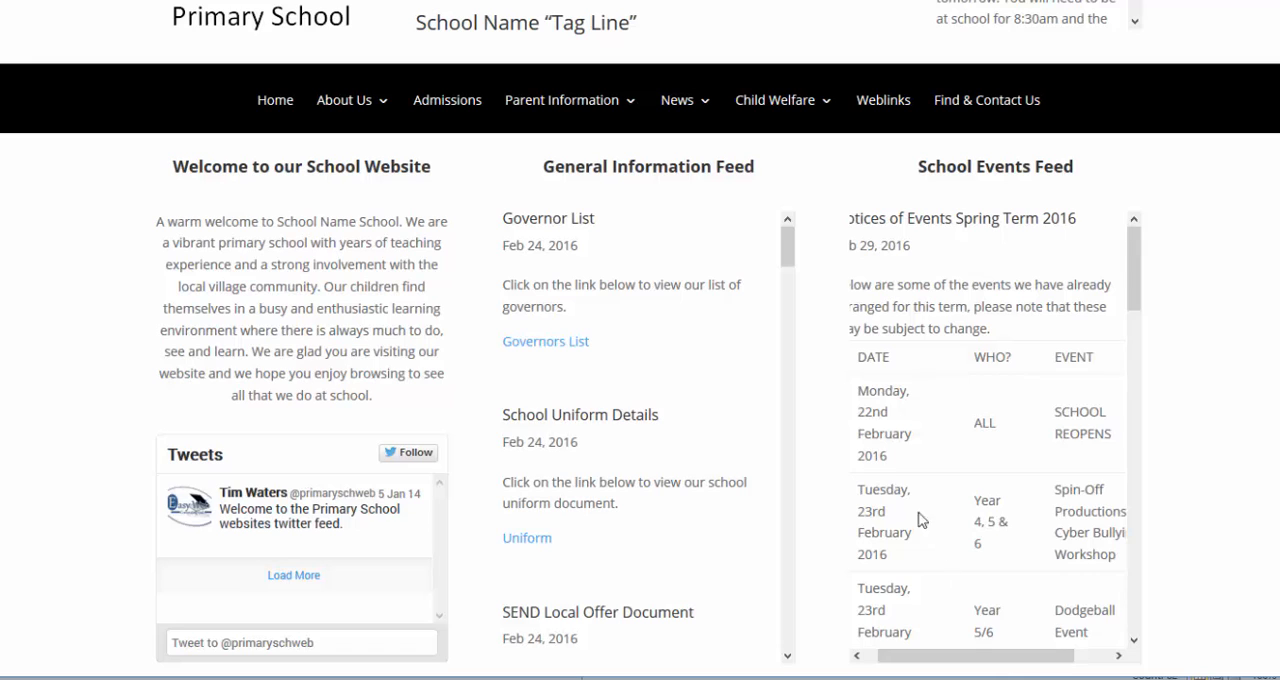
drag(851, 349, 928, 650)
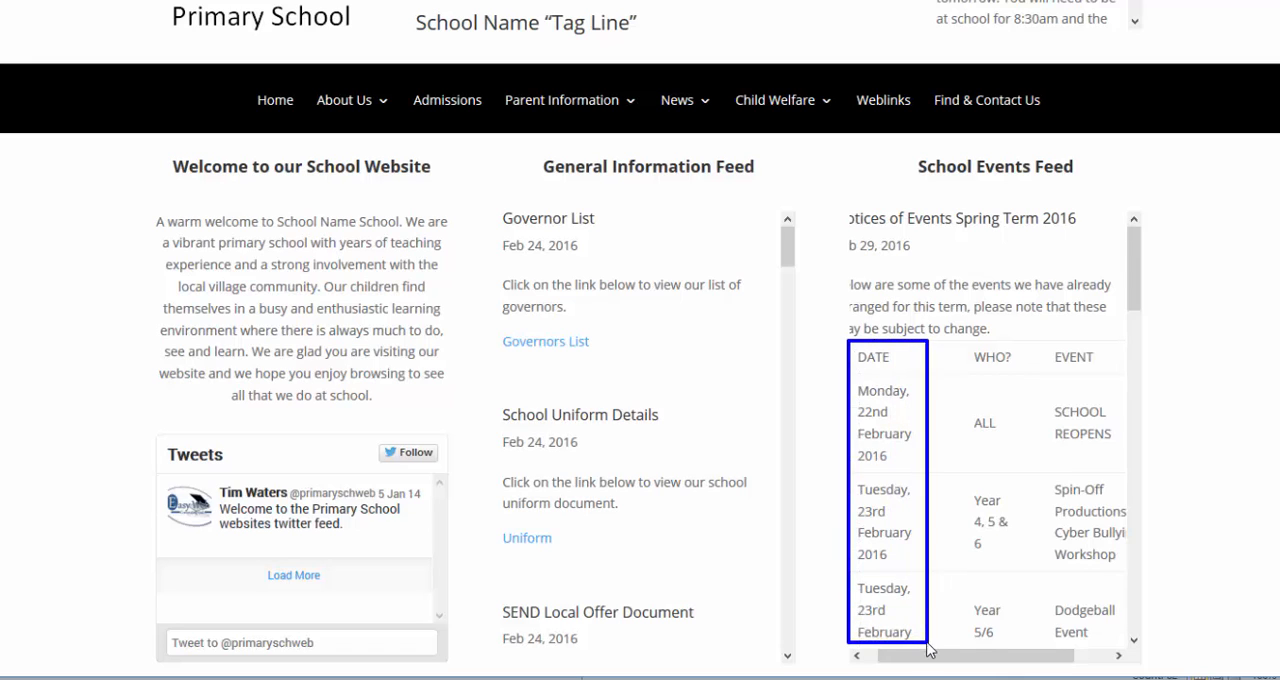
drag(962, 349, 1023, 634)
drag(1047, 339, 1127, 645)
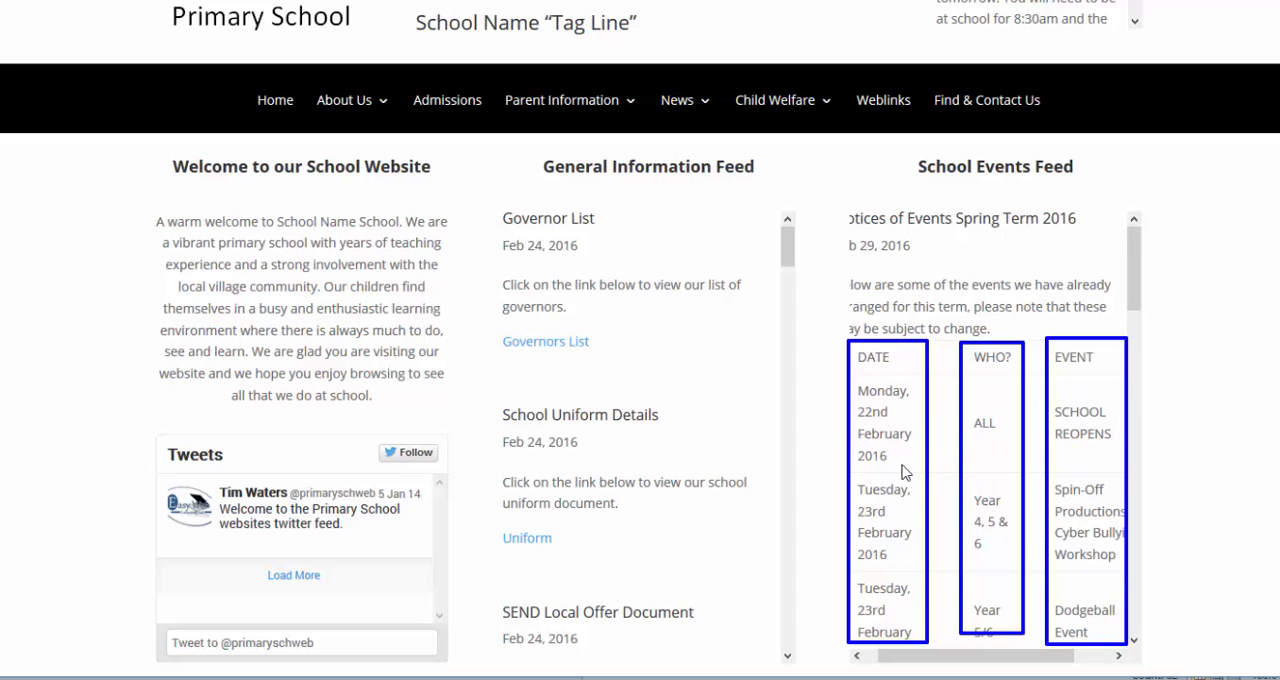
key(Escape)
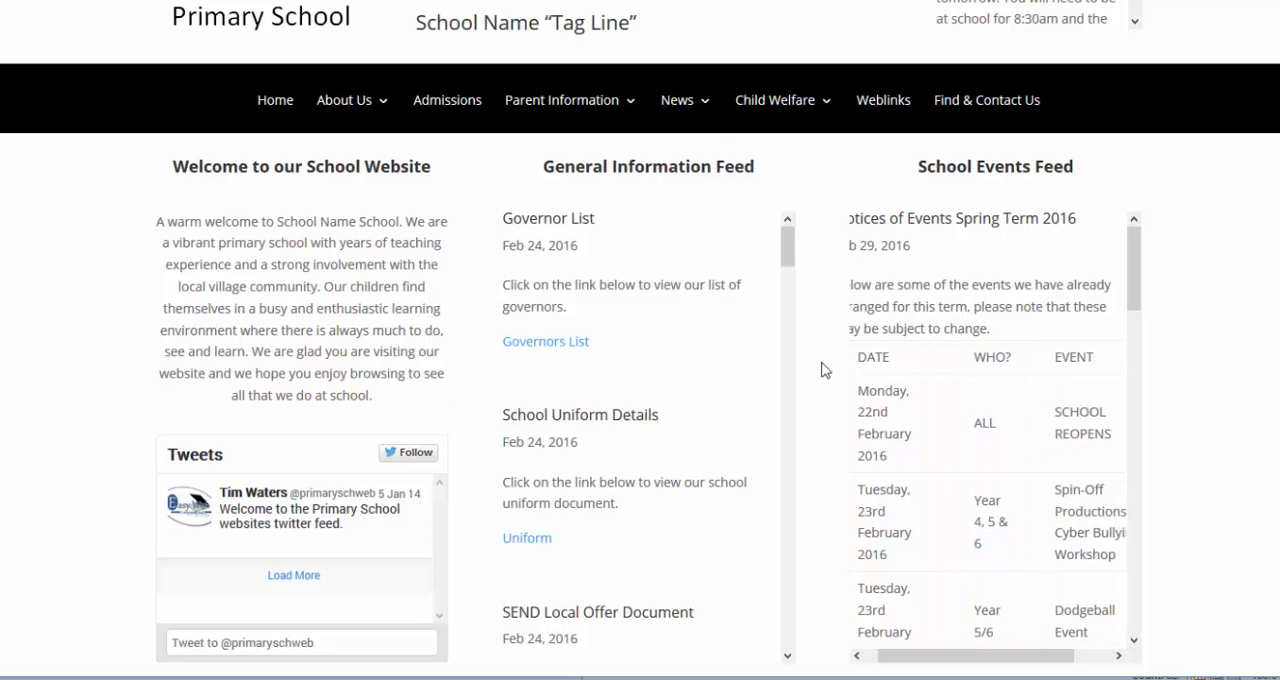
Step: Open the website's Notices of Events page under News and examine how the event table's columns are laid out there
mouse_move(703, 110)
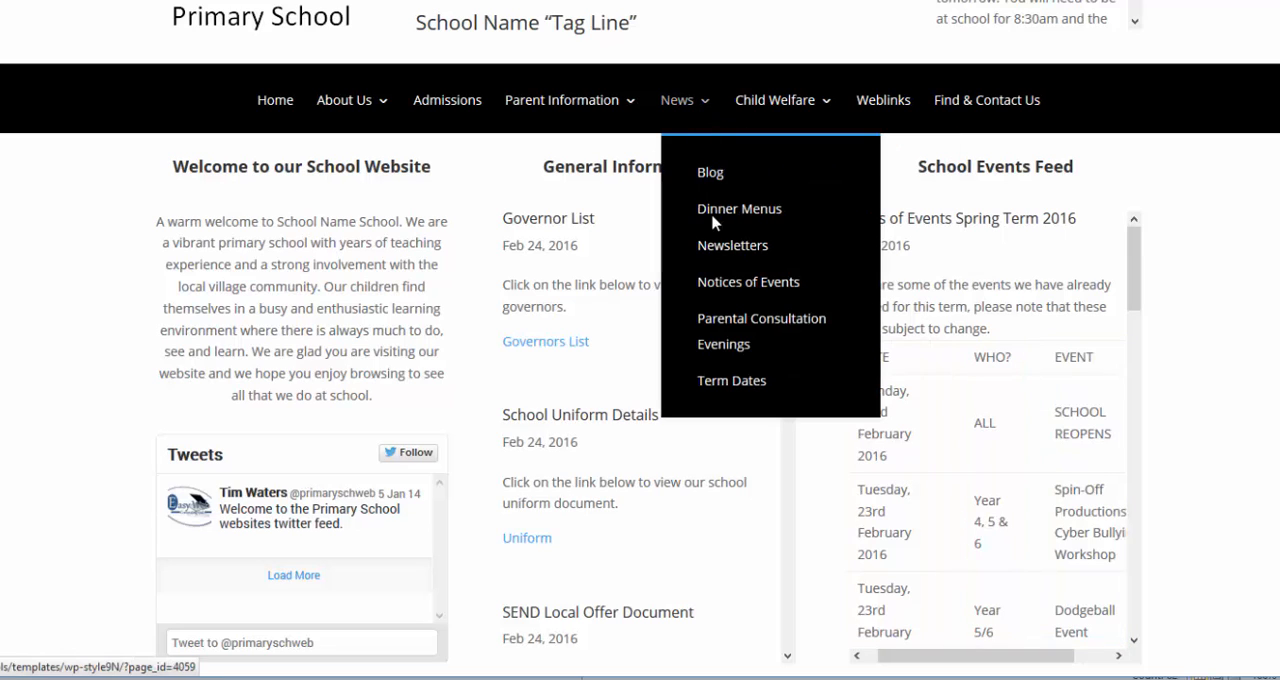
click(716, 293)
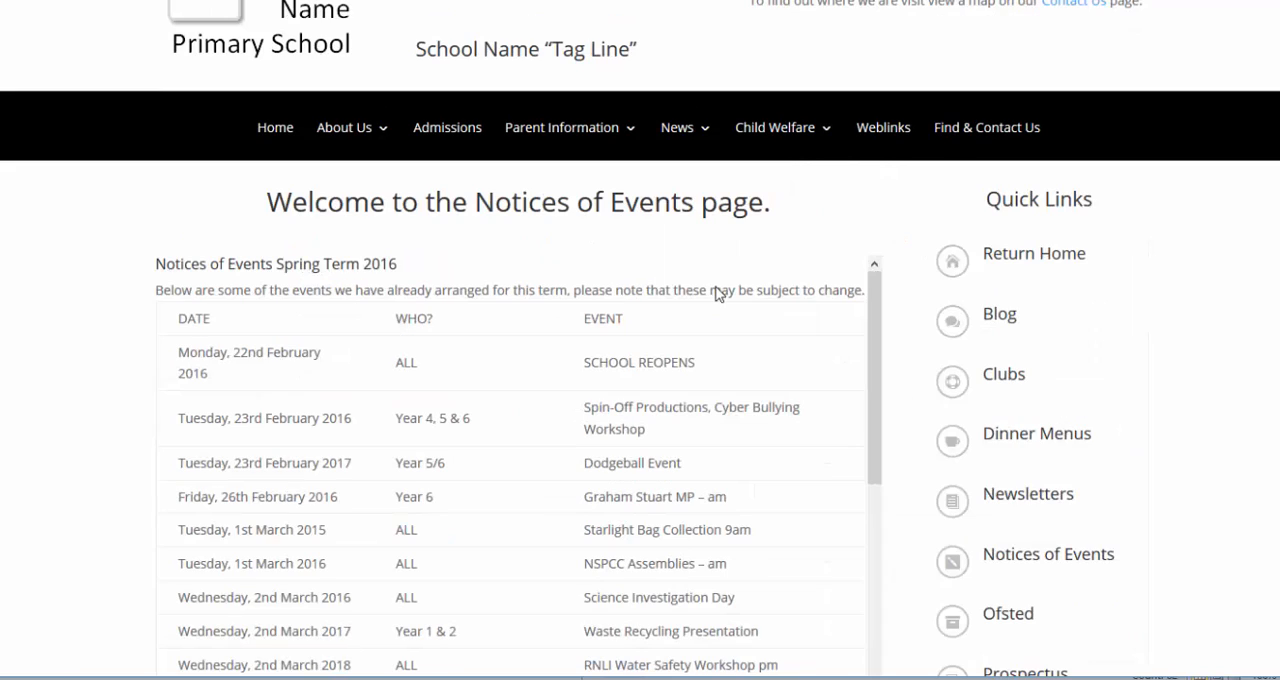
scroll(1143, 413, down, 3)
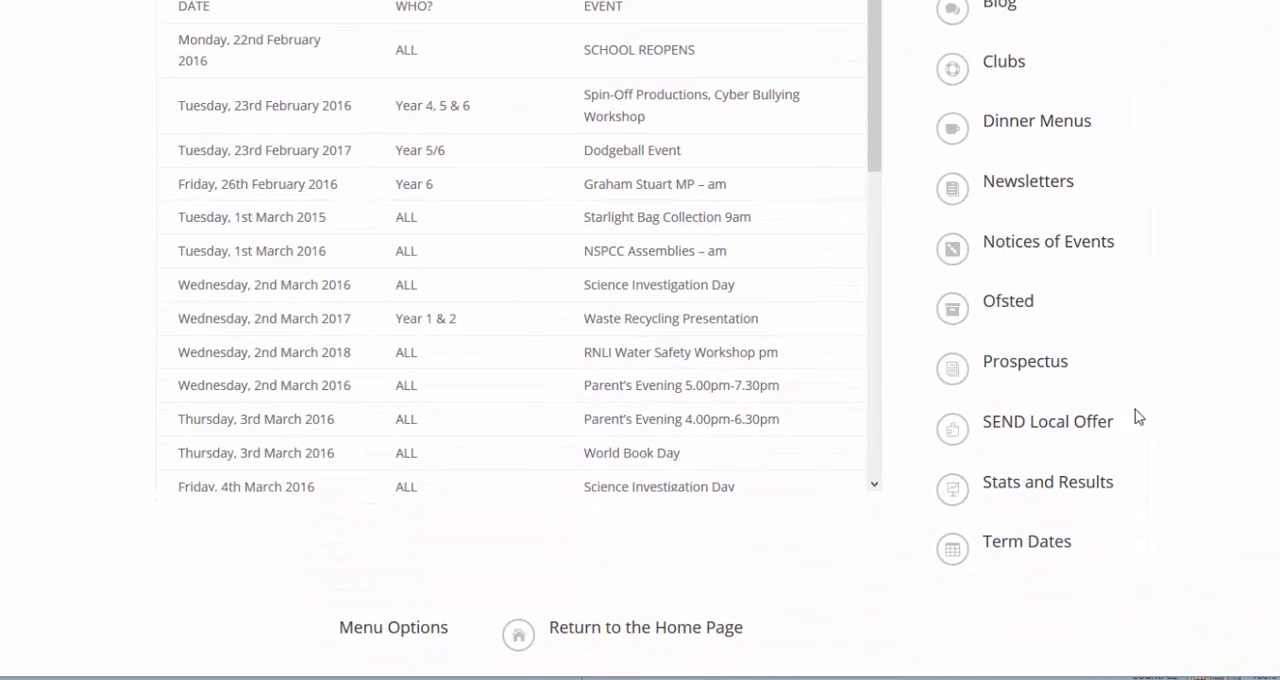
scroll(742, 487, up, 1)
mouse_move(127, 583)
mouse_down()
mouse_move(820, 648)
mouse_move(903, 634)
mouse_up()
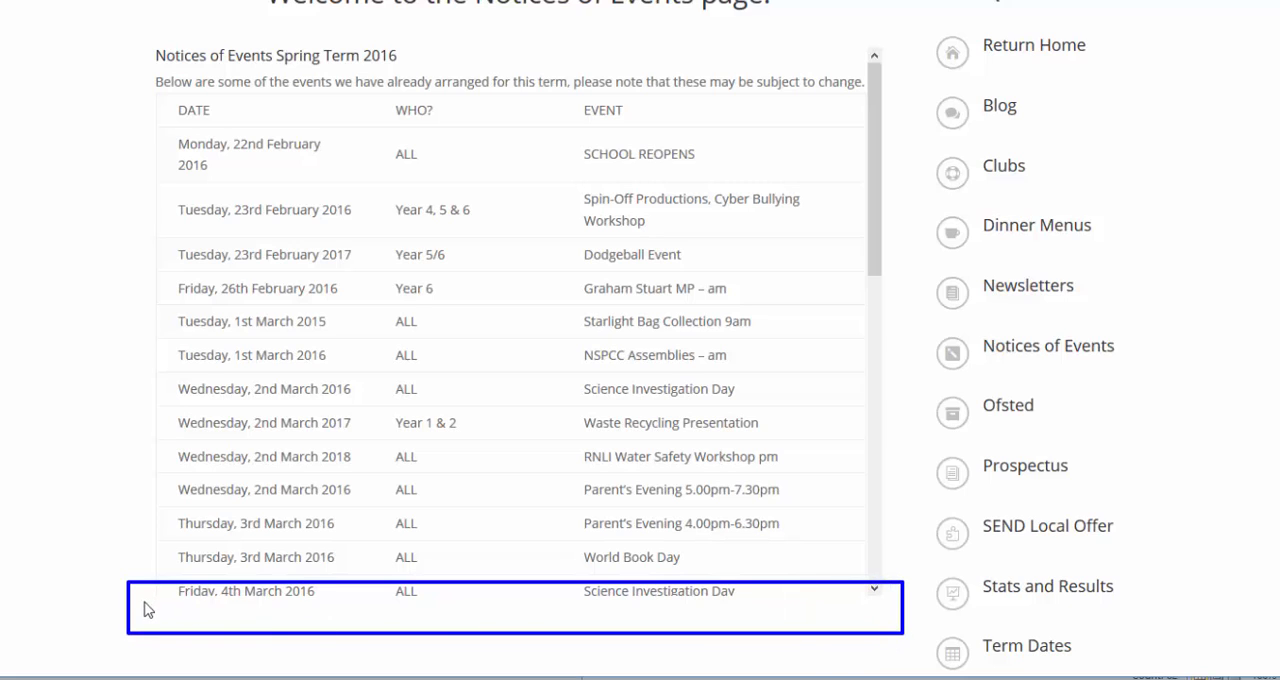
mouse_move(145, 601)
mouse_down()
mouse_move(737, 623)
mouse_move(871, 643)
mouse_move(877, 622)
mouse_up()
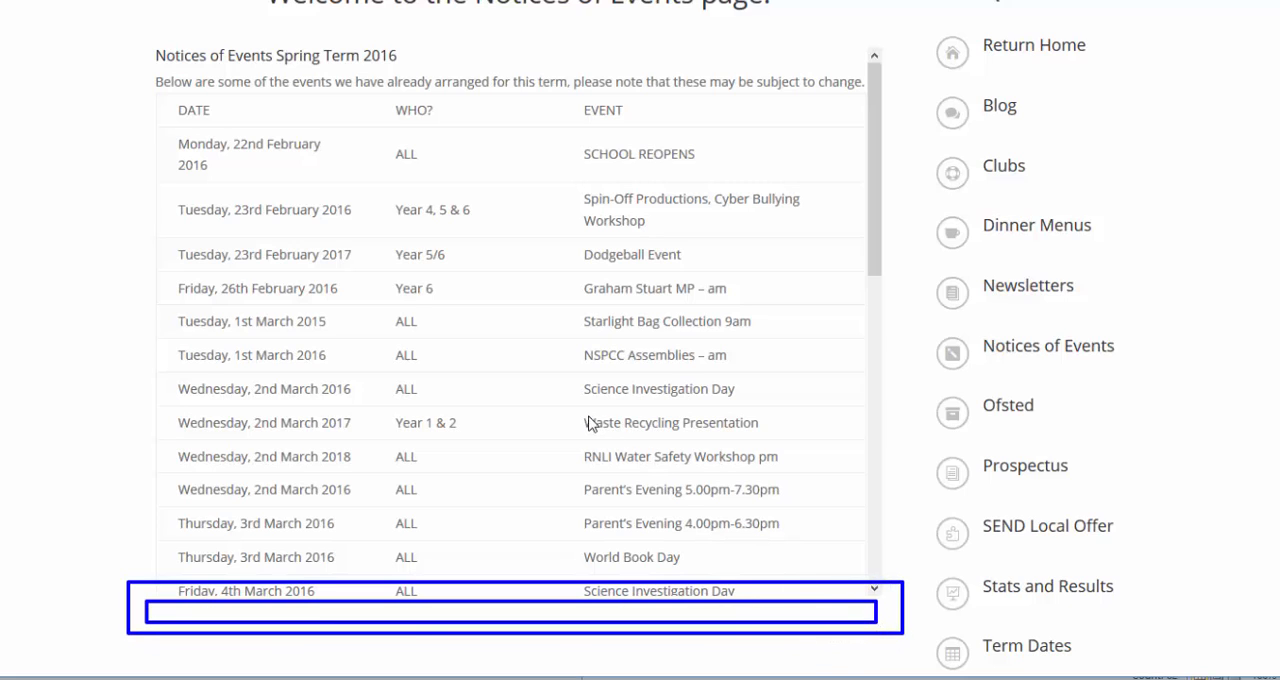
drag(585, 408, 777, 439)
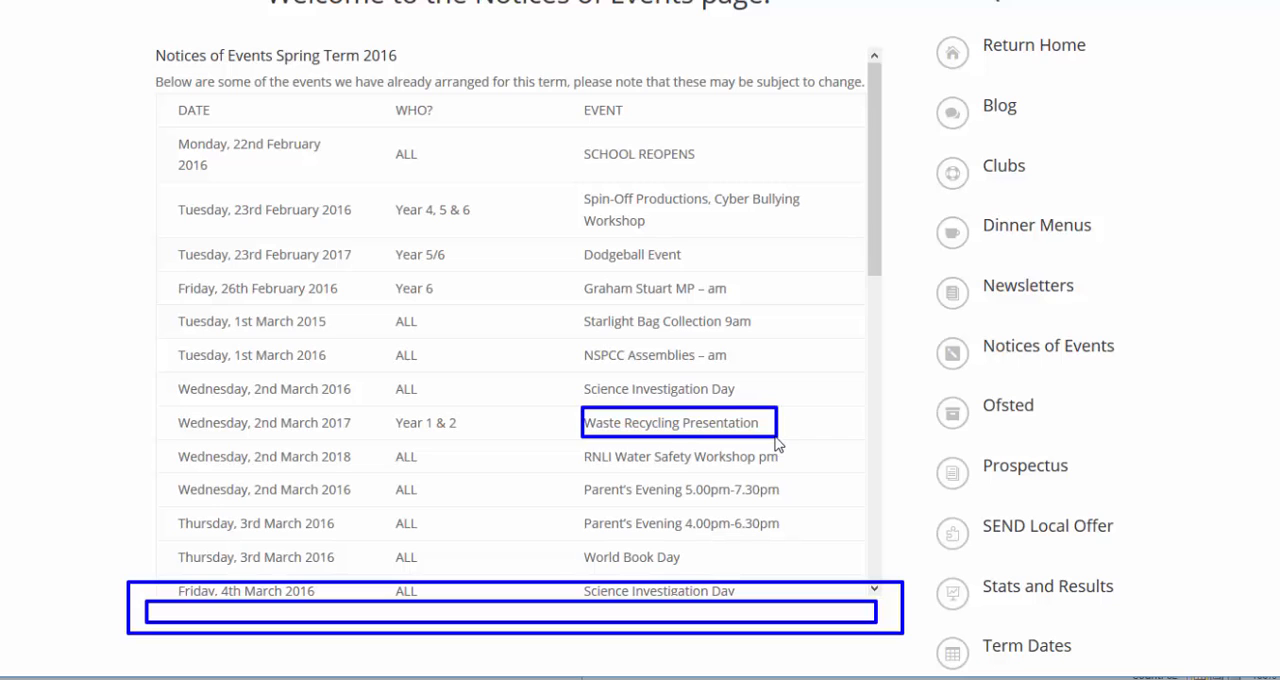
mouse_move(874, 268)
mouse_down()
mouse_move(854, 540)
mouse_move(870, 242)
mouse_up()
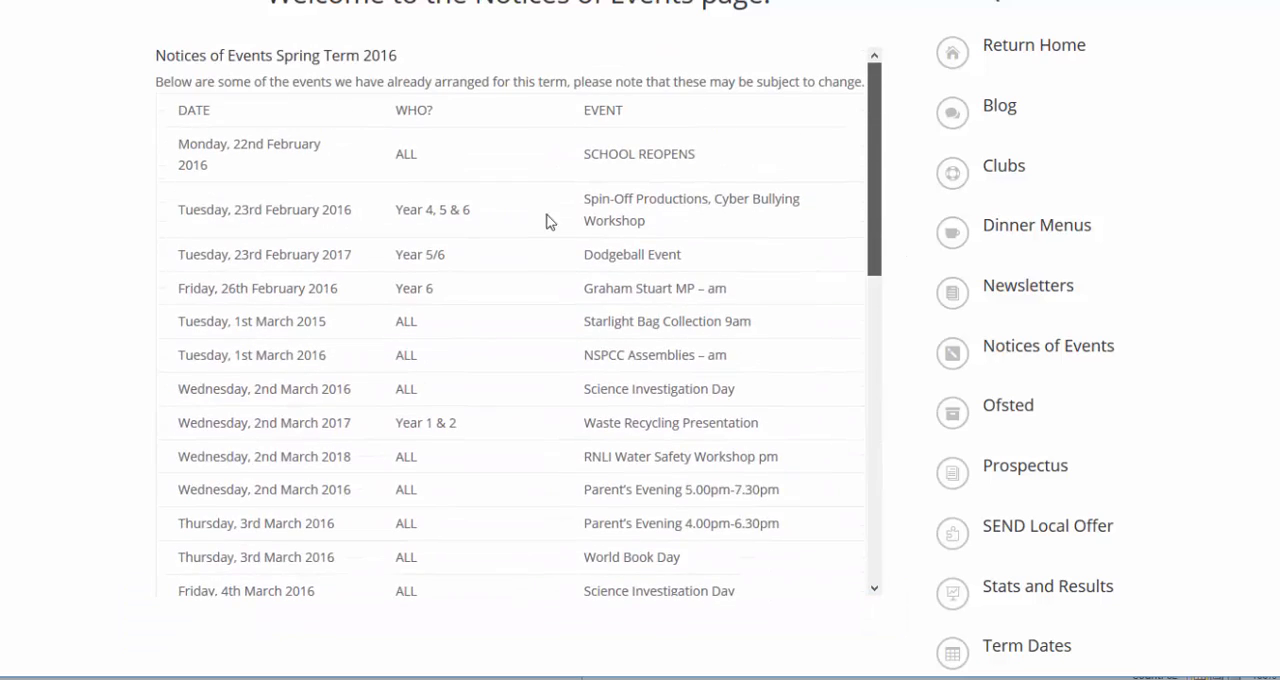
mouse_move(186, 120)
mouse_down()
mouse_move(371, 549)
mouse_move(366, 565)
mouse_up()
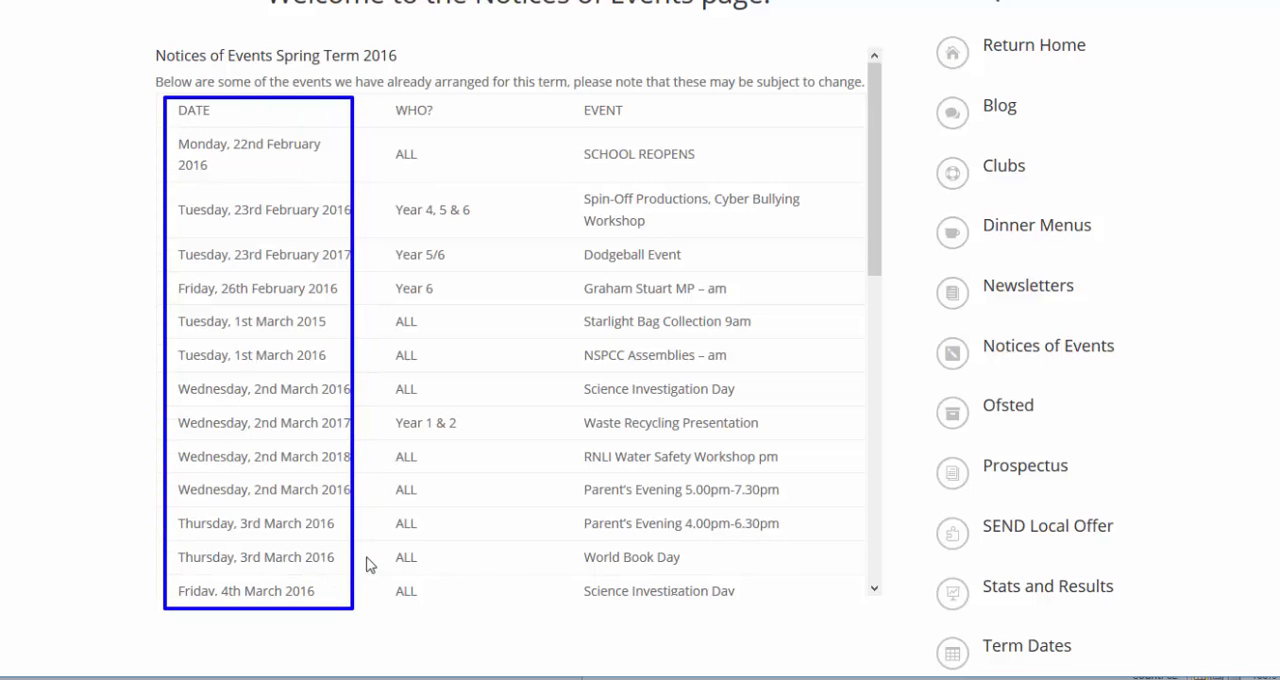
mouse_move(380, 97)
mouse_down()
mouse_move(489, 317)
mouse_move(451, 597)
mouse_move(481, 626)
mouse_up()
mouse_move(558, 94)
mouse_down()
mouse_move(818, 446)
mouse_move(829, 614)
mouse_up()
mouse_move(170, 647)
mouse_down()
mouse_move(729, 671)
mouse_move(865, 657)
mouse_up()
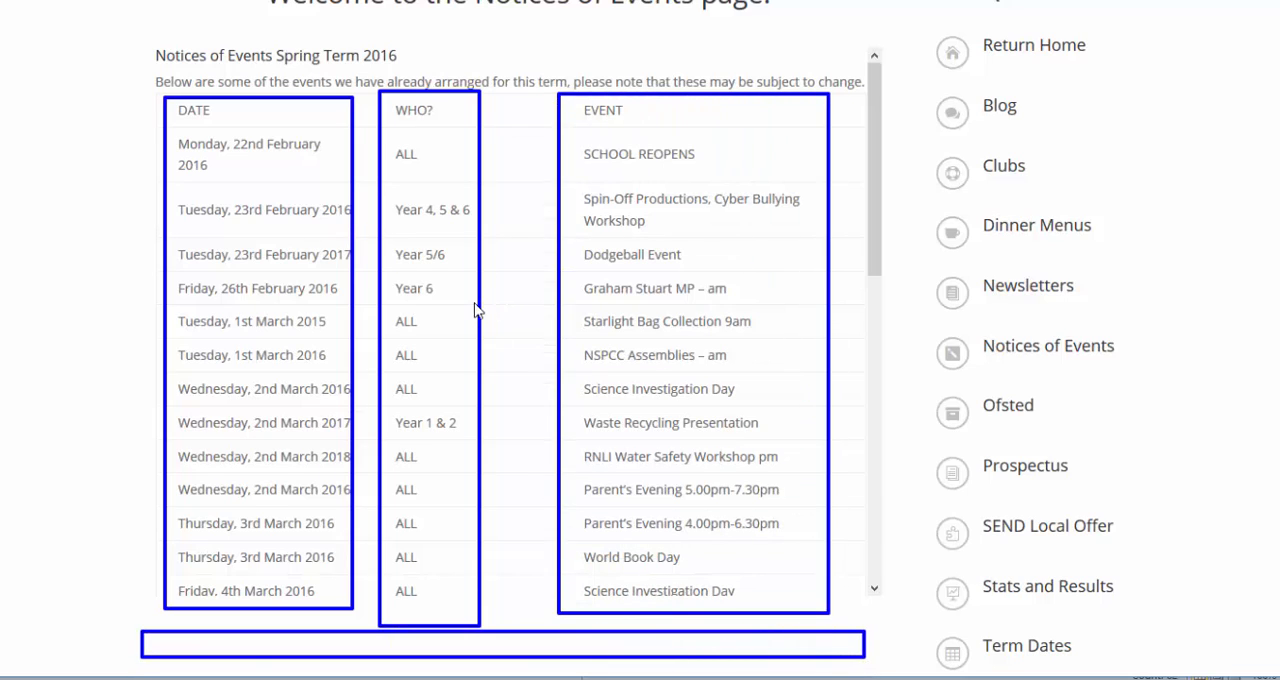
key(Escape)
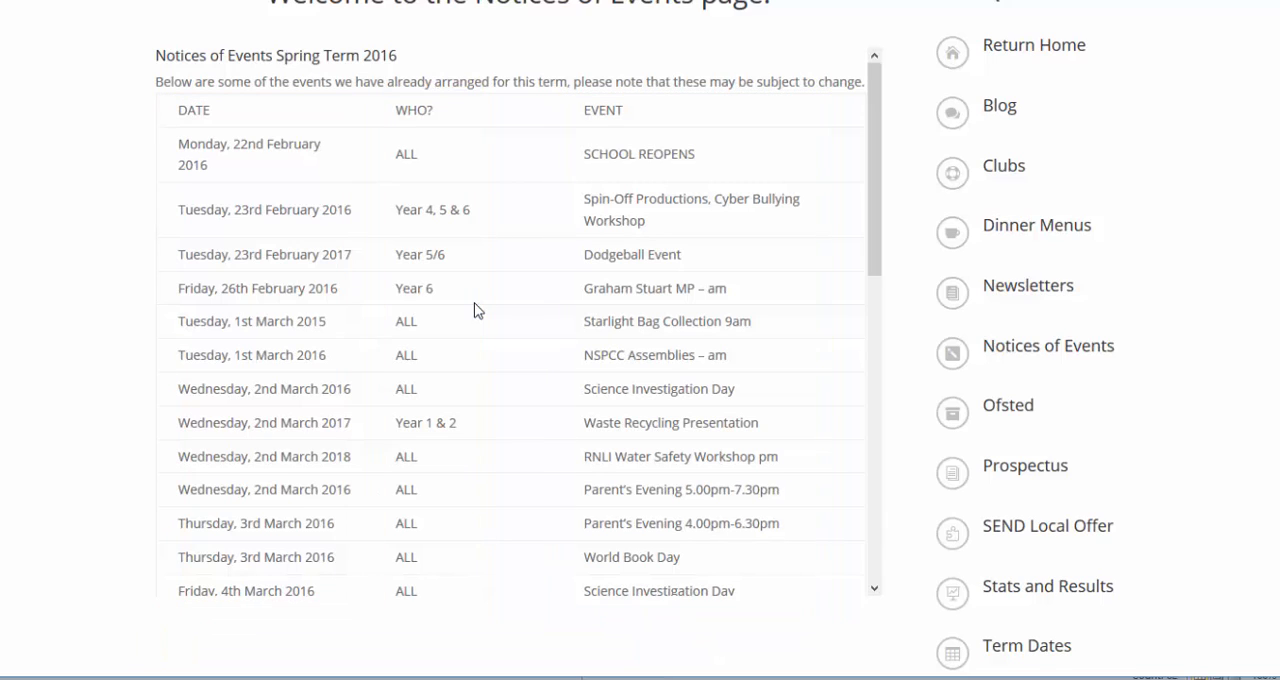